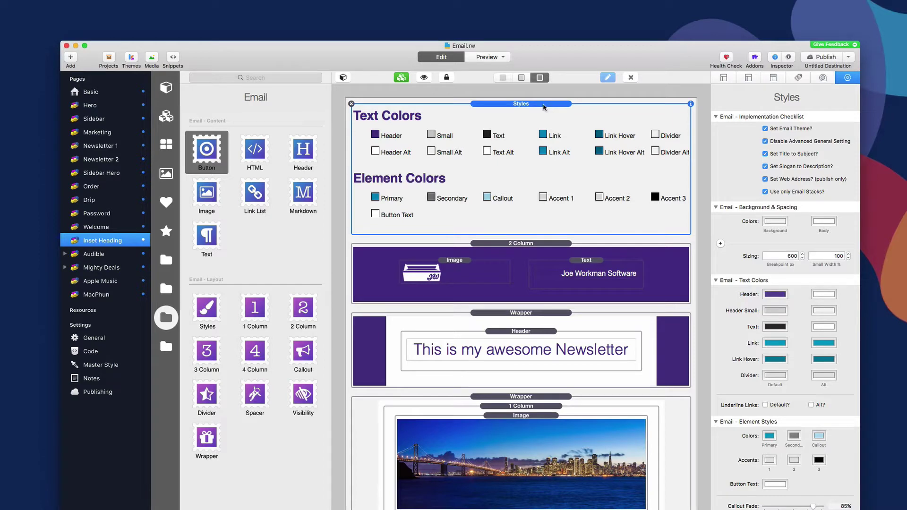
# Preview the finished email newsletter and point out the Button and 1 Column stacks.
pyautogui.press('super+r')
pyautogui.click(215, 153)
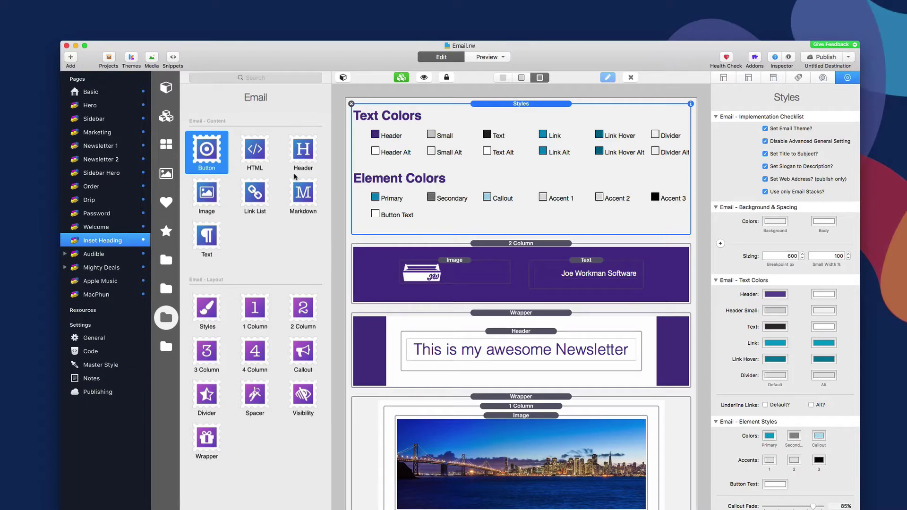
pyautogui.click(254, 310)
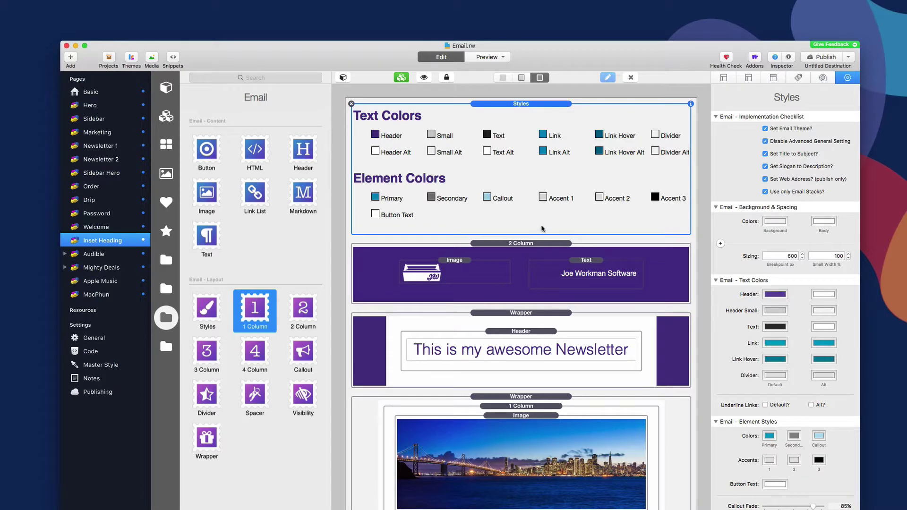
pyautogui.click(537, 172)
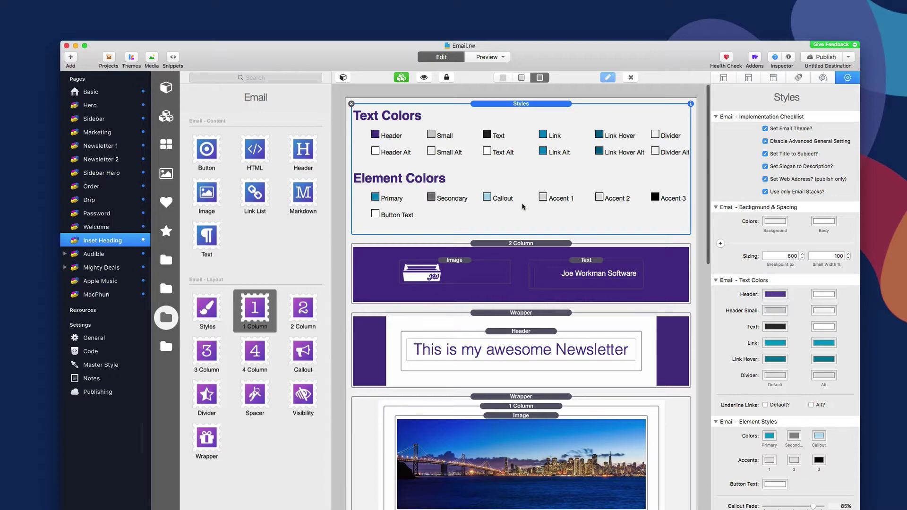
# Walk through the purple top banner, the heading wrapper and the skyline image section.
pyautogui.click(525, 245)
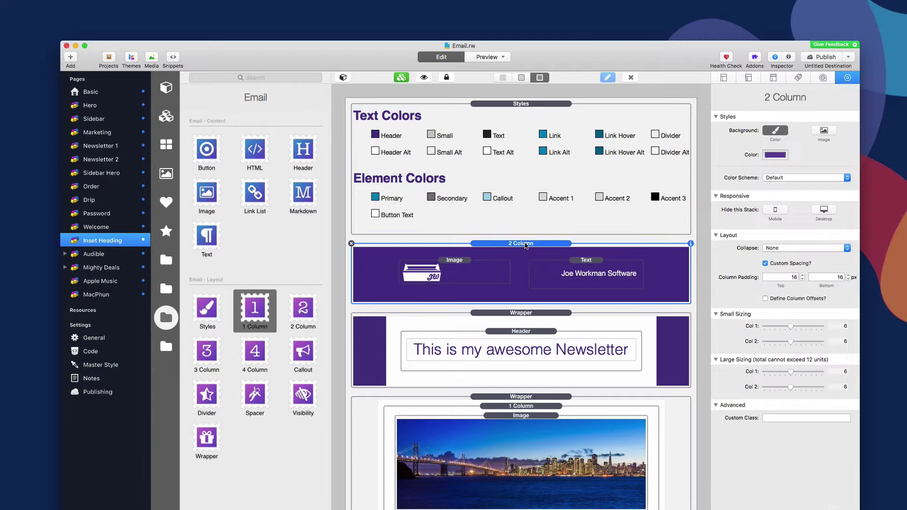
pyautogui.scroll(-2, 519, 227)
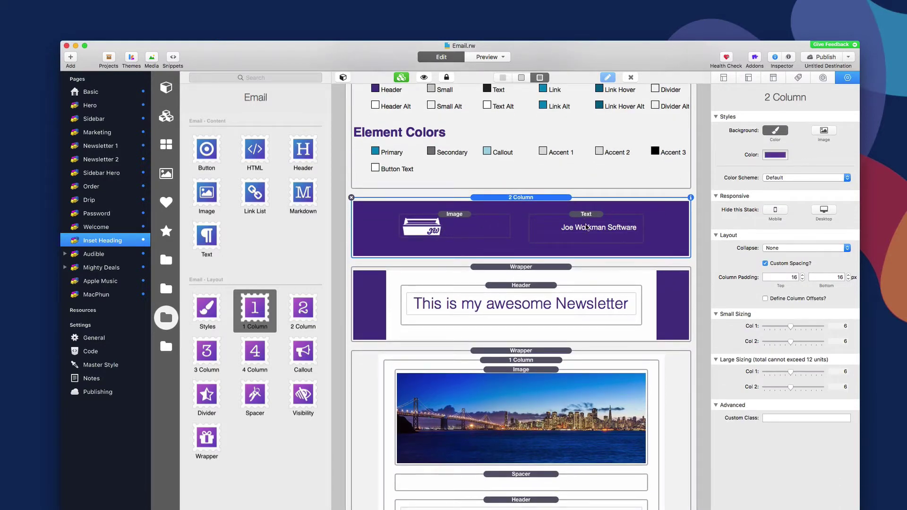
pyautogui.scroll(-2, 586, 227)
pyautogui.click(538, 225)
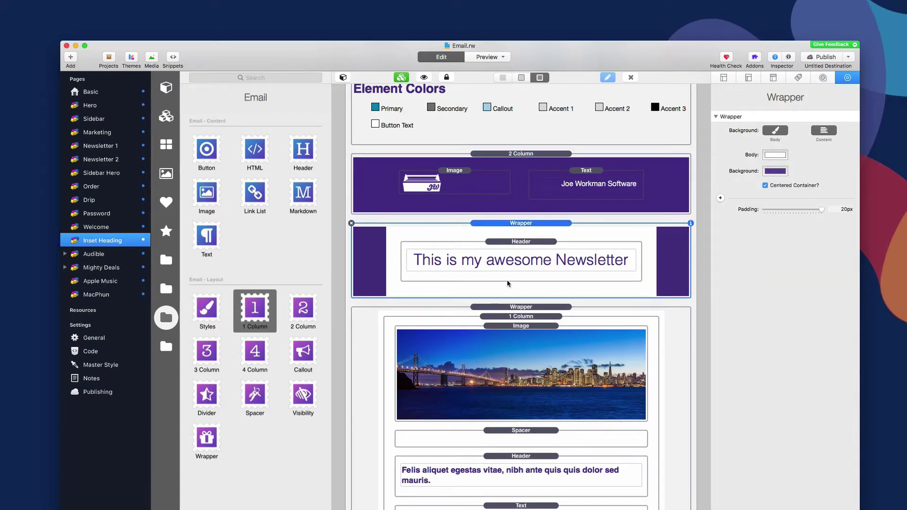
pyautogui.scroll(-6, 567, 271)
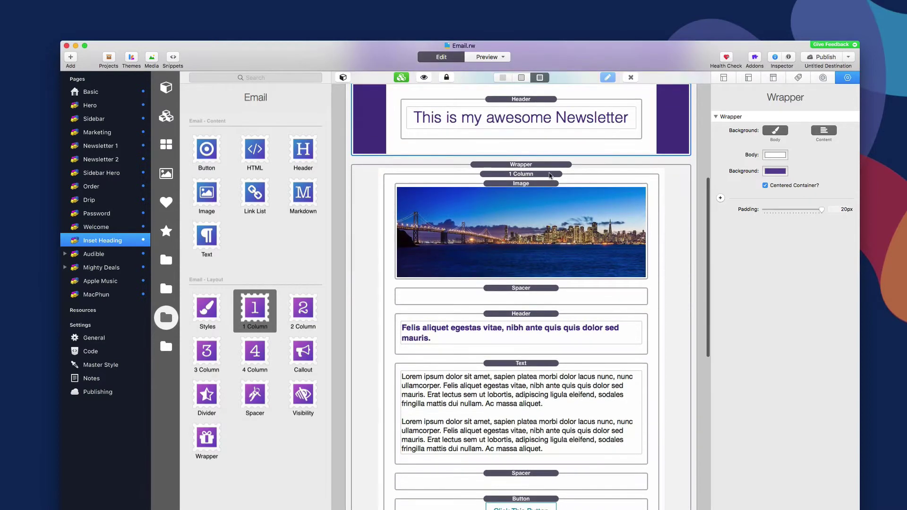
pyautogui.click(548, 167)
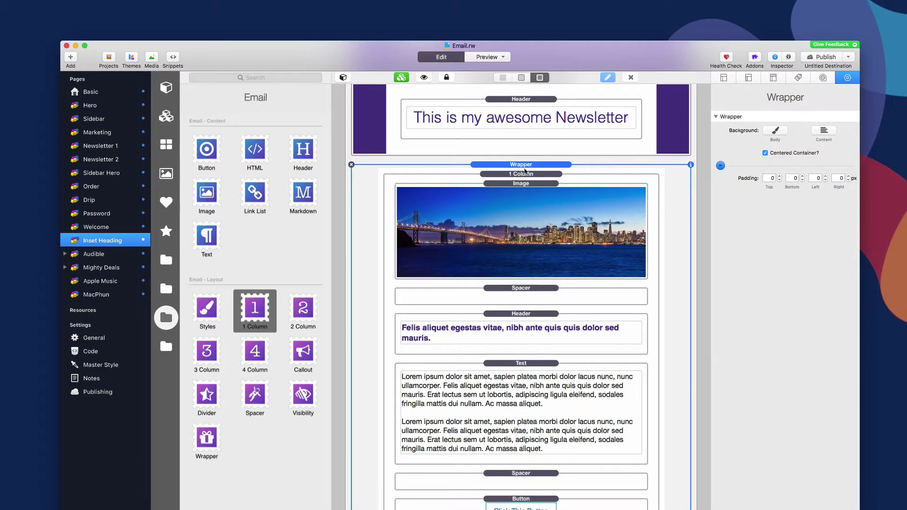
# Continue through the callout block, the social links list and the copyright footer.
pyautogui.scroll(-3, 517, 204)
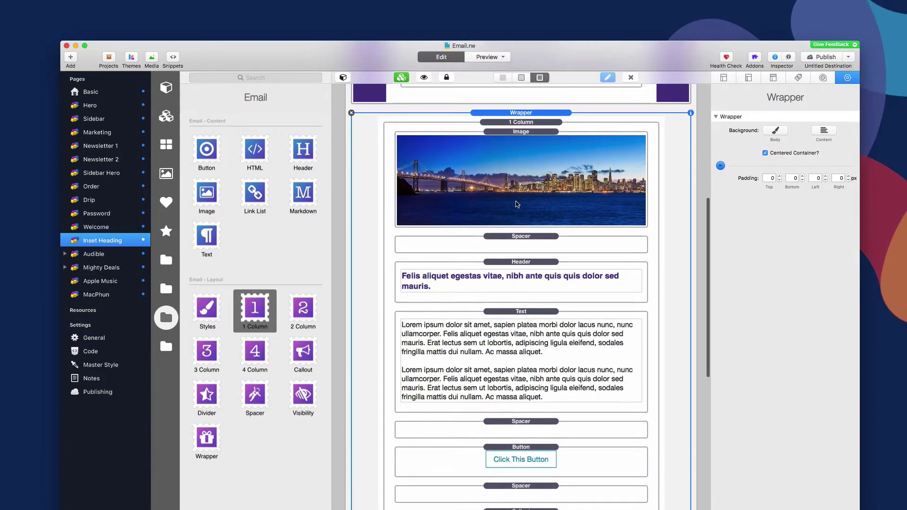
pyautogui.scroll(-5, 517, 204)
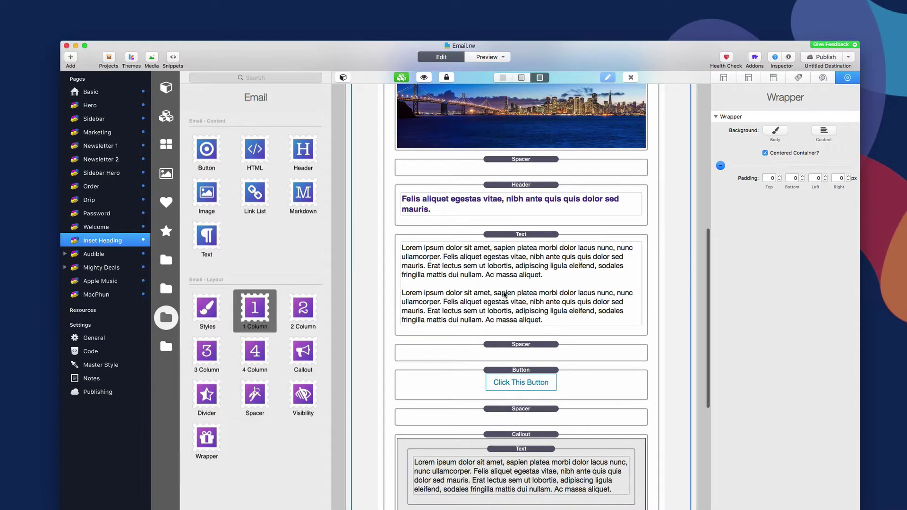
pyautogui.scroll(-6, 506, 293)
pyautogui.click(520, 337)
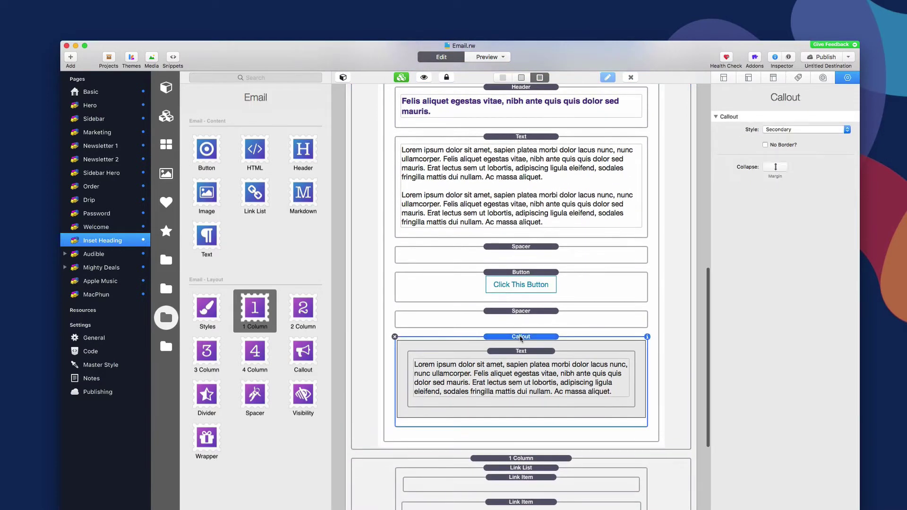
pyautogui.scroll(-10, 479, 353)
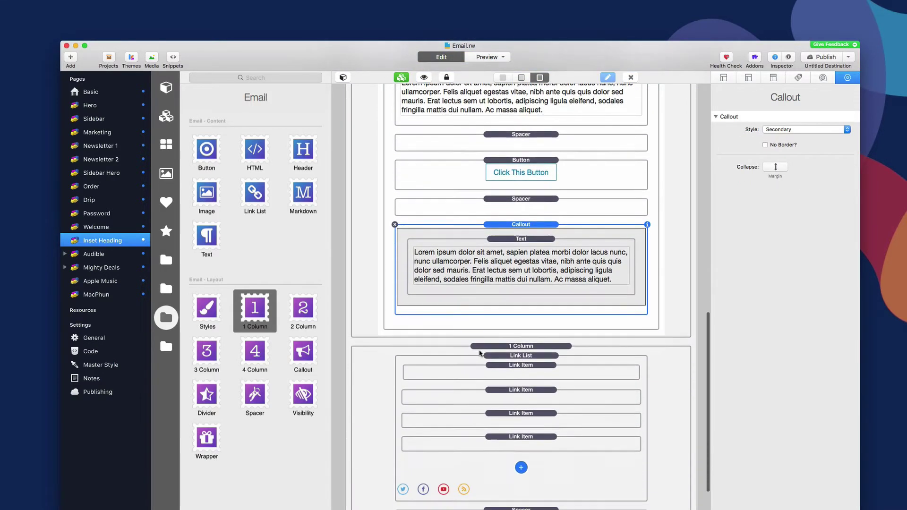
pyautogui.scroll(-1, 480, 353)
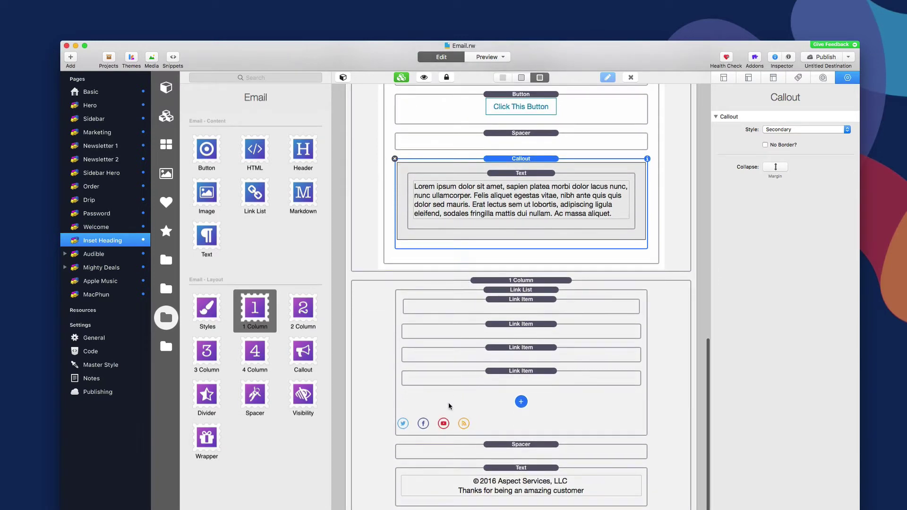
pyautogui.click(439, 414)
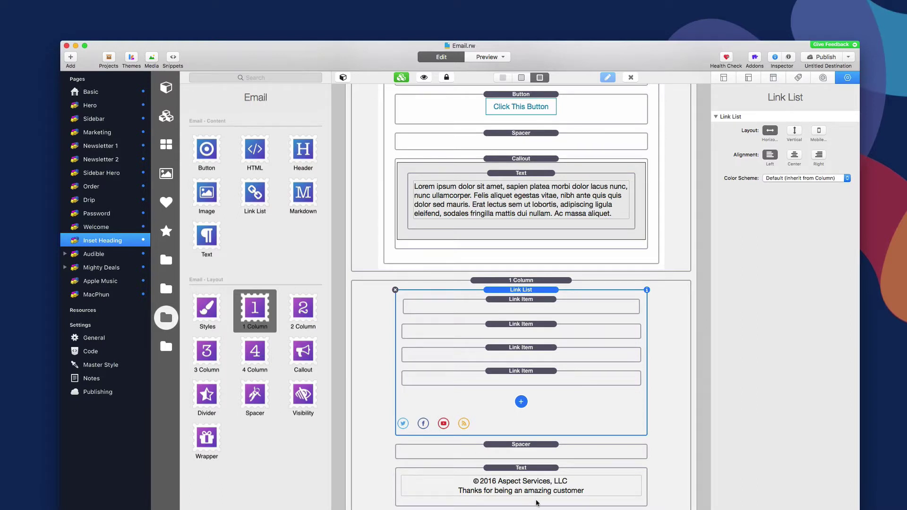
pyautogui.click(532, 470)
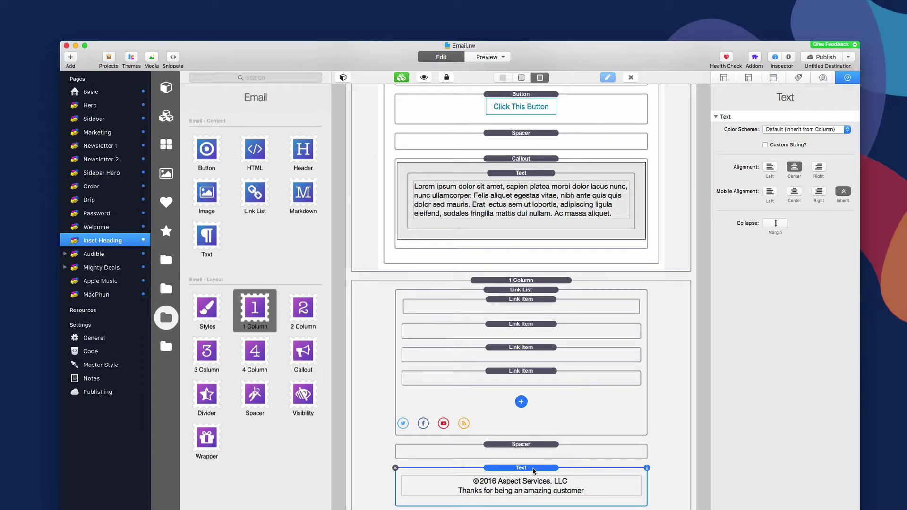
pyautogui.scroll(10, 541, 362)
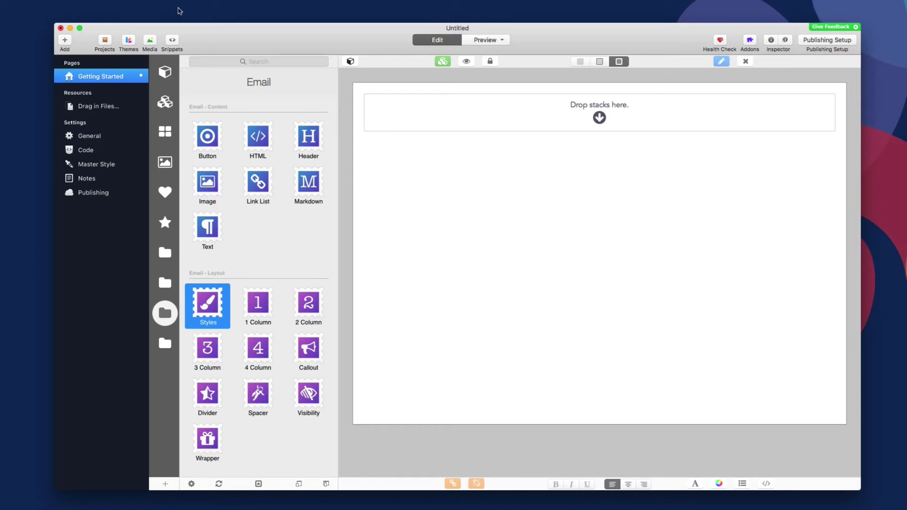
# Apply the Email theme to the new project and pick the Styles stack.
pyautogui.click(129, 42)
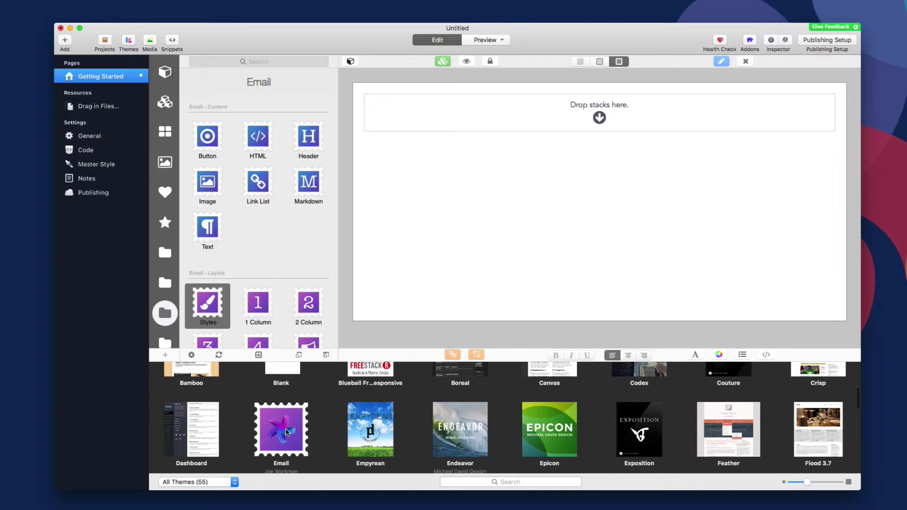
pyautogui.click(286, 432)
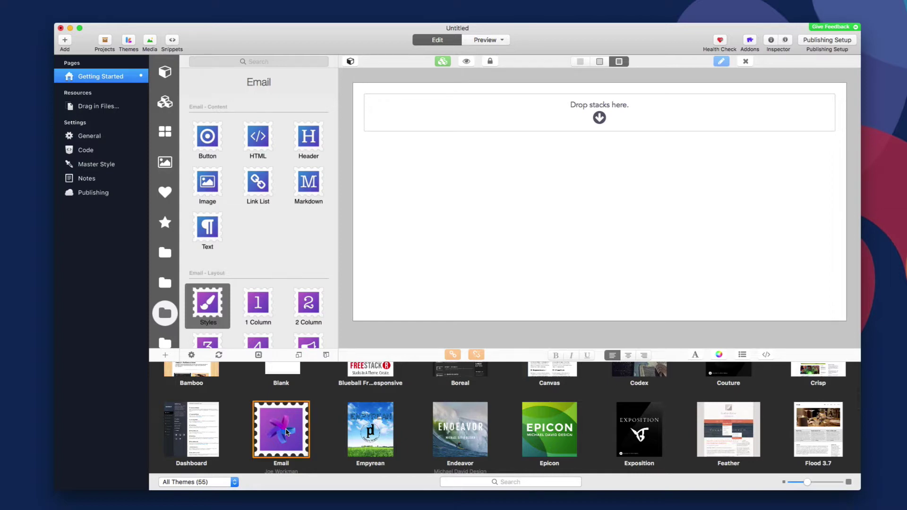
pyautogui.click(129, 41)
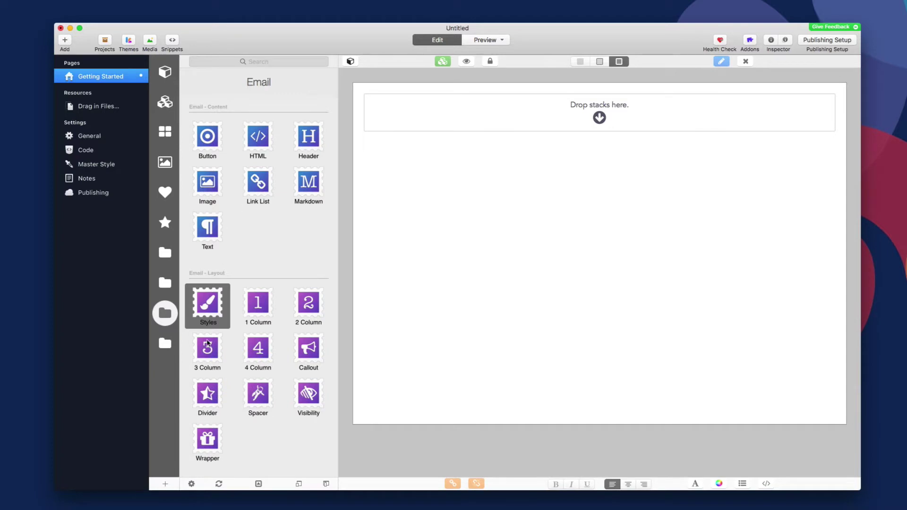
pyautogui.click(202, 309)
# Place a Styles stack on the empty page and show its Stack settings in the Inspector.
pyautogui.moveTo(204, 306); pyautogui.dragTo(438, 134)
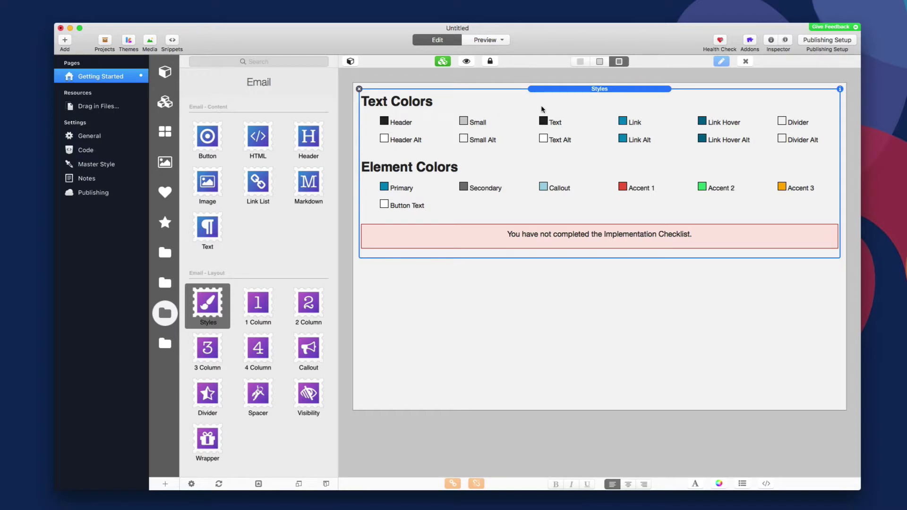
pyautogui.click(771, 41)
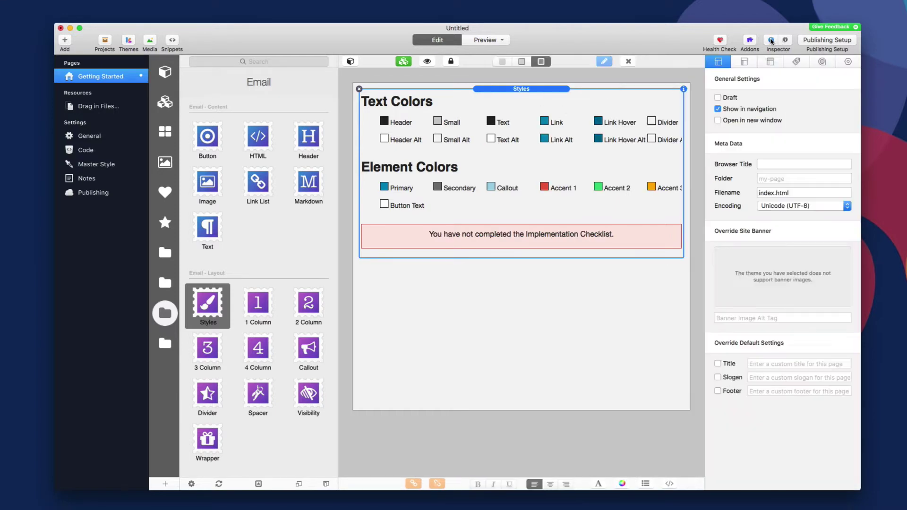
pyautogui.click(850, 63)
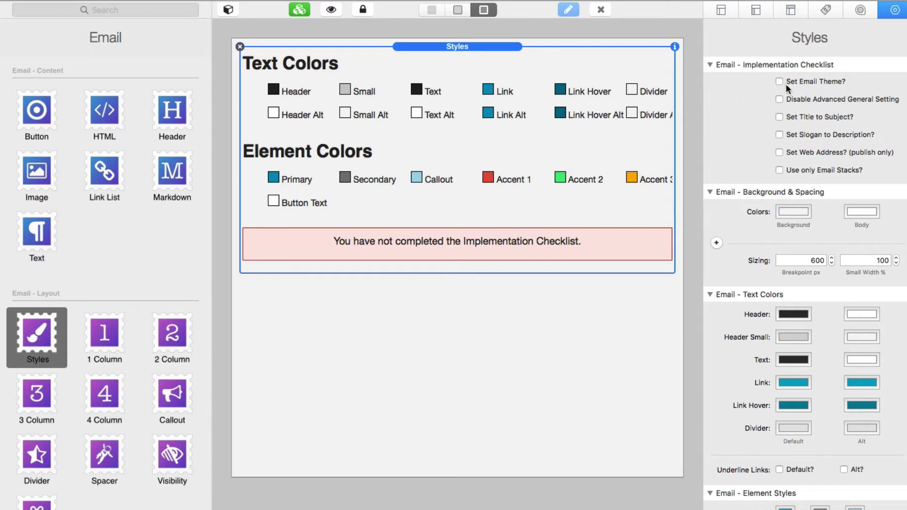
# Turn off all six advanced site options, from email protection to tidy links, then return to Getting Started.
pyautogui.moveTo(778, 81)
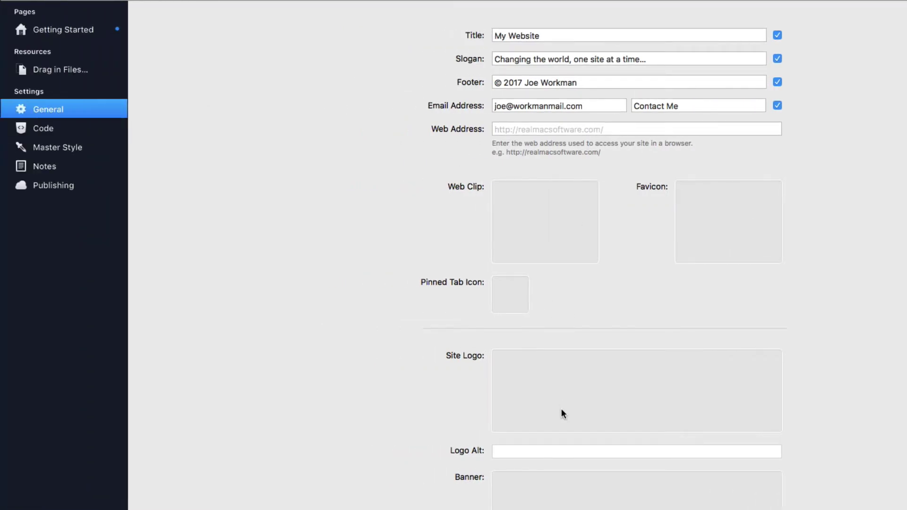
pyautogui.scroll(-4, 561, 411)
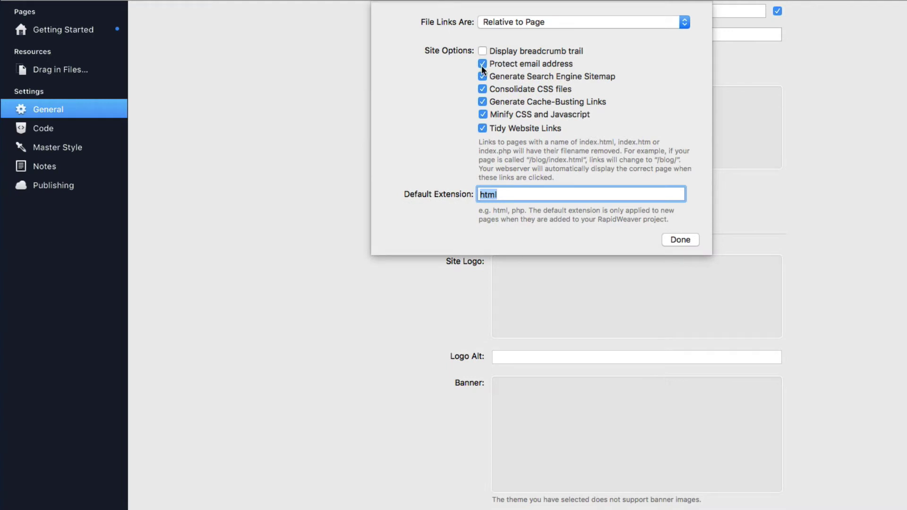
pyautogui.click(483, 64)
pyautogui.click(482, 76)
pyautogui.click(483, 90)
pyautogui.click(483, 102)
pyautogui.click(482, 115)
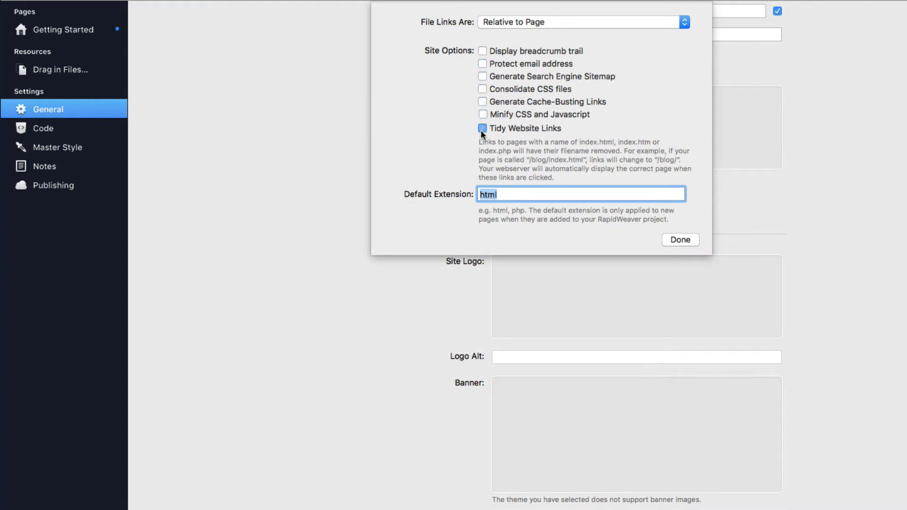
pyautogui.click(483, 128)
pyautogui.click(680, 240)
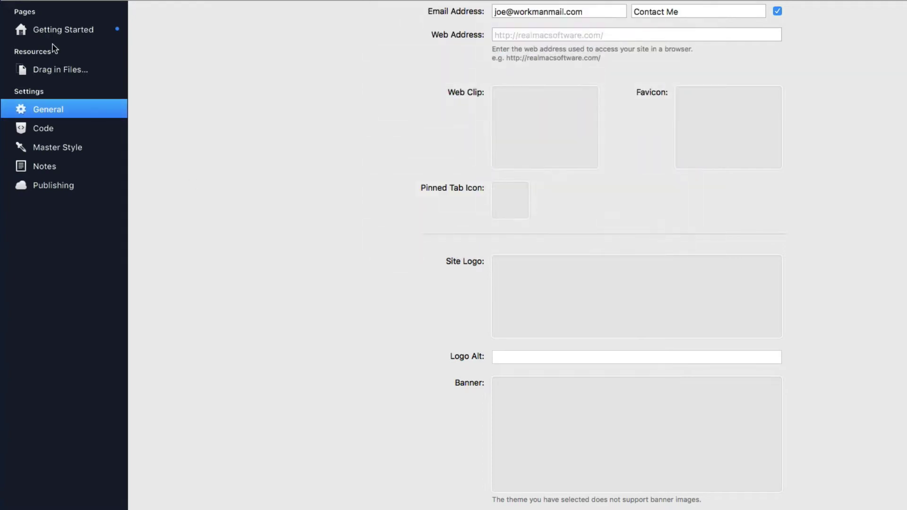
pyautogui.click(62, 28)
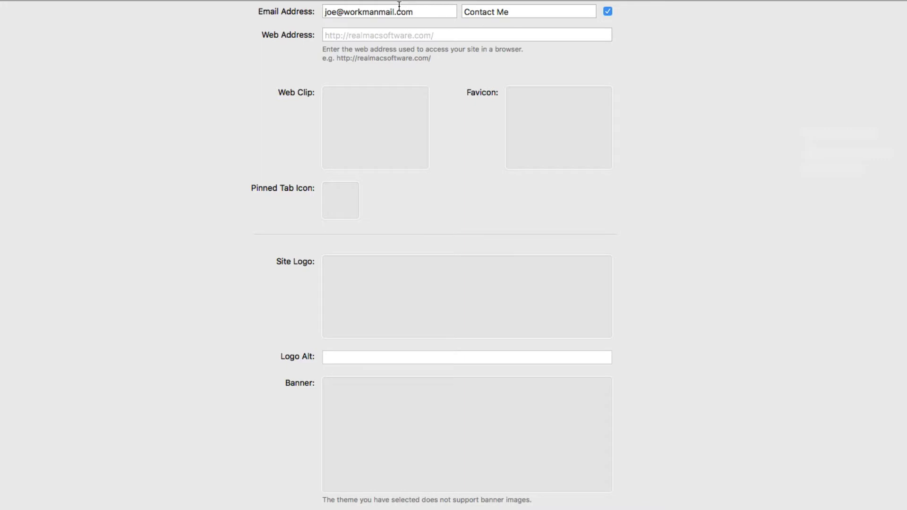
# Set the page's browser title to 'Getting Started'.
pyautogui.scroll(5, 345, 39)
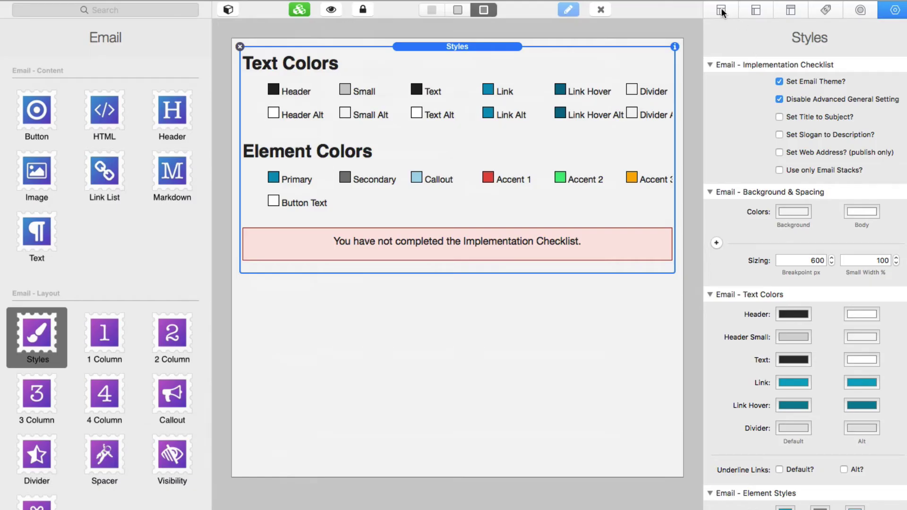
pyautogui.click(721, 10)
pyautogui.click(791, 149)
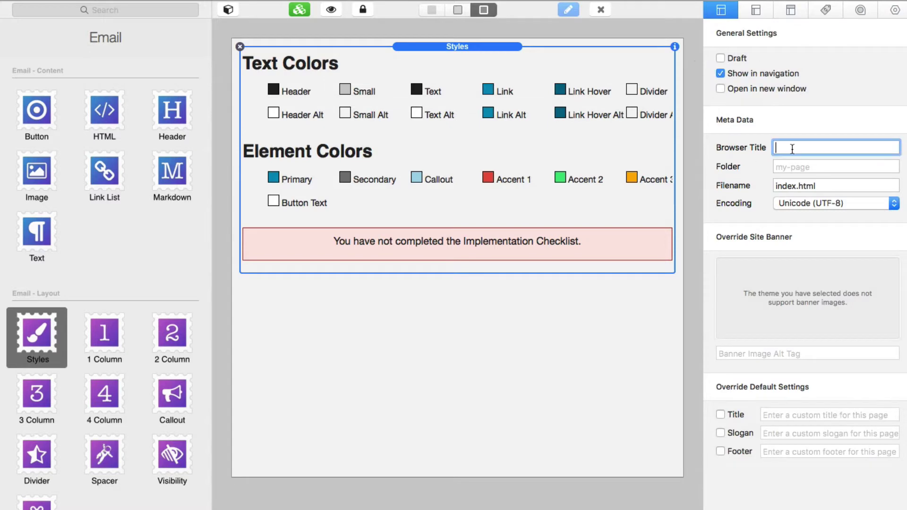
pyautogui.write('Getting Started')
pyautogui.press('Tab')
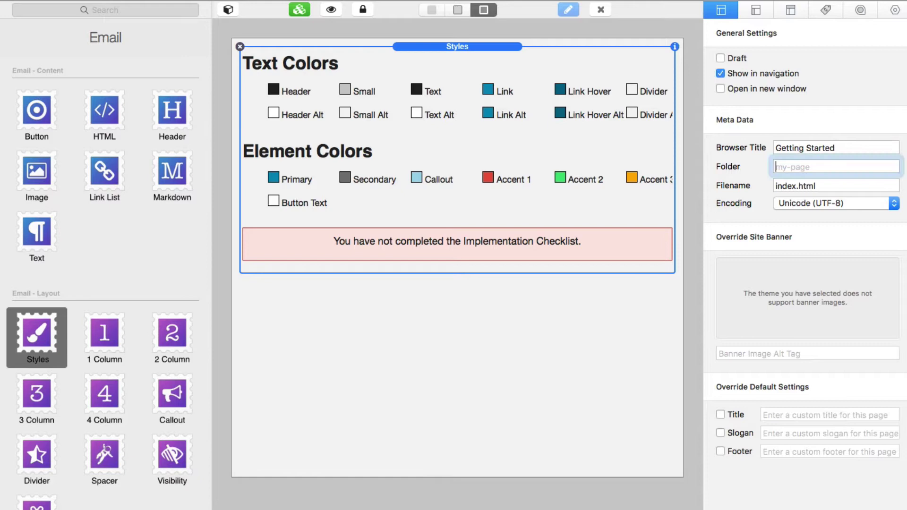
# Override the slogan with 'Getting Started with Email for RapidWeaver' and show the Styles settings.
pyautogui.click(720, 432)
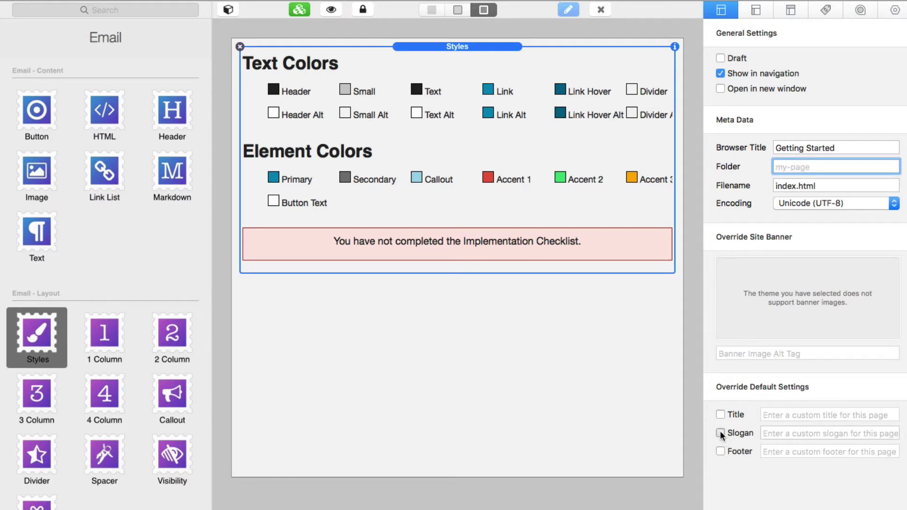
pyautogui.click(799, 433)
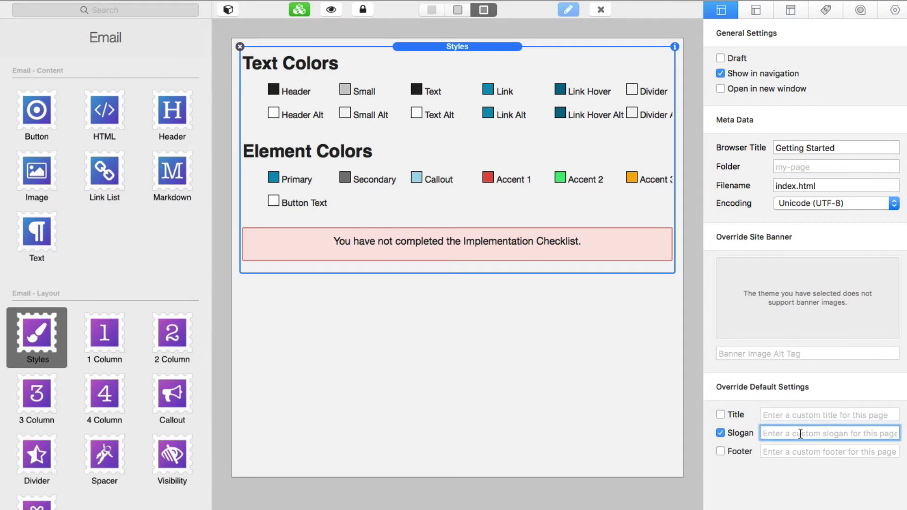
pyautogui.write('Getting Sta')
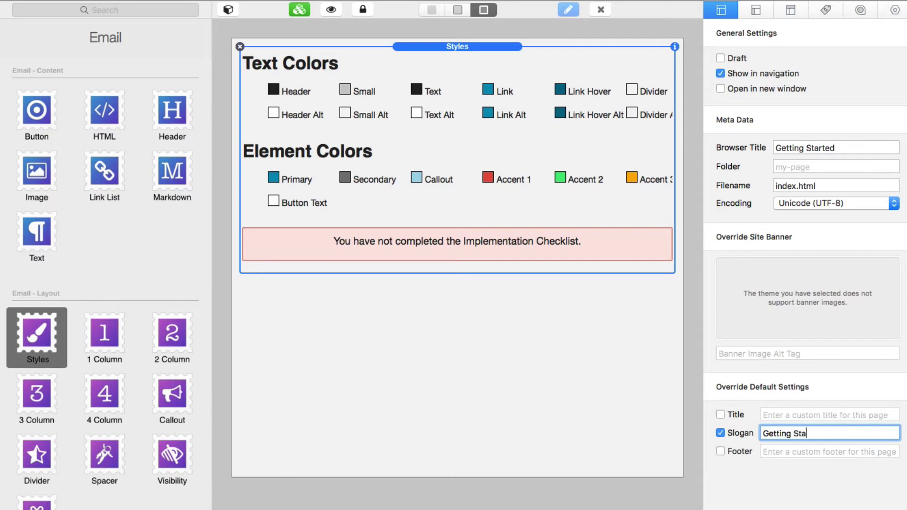
pyautogui.write('rted with Email')
pyautogui.write(' for RapidWeaver')
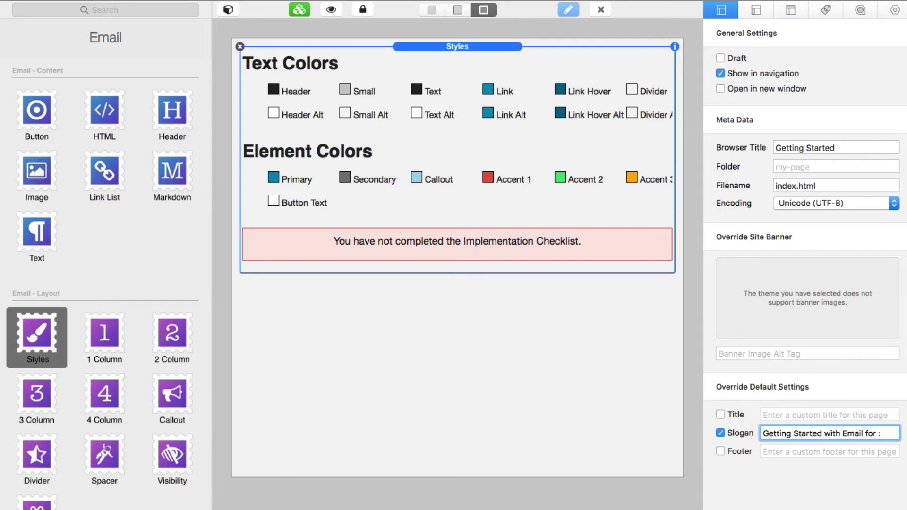
pyautogui.press('super+a')
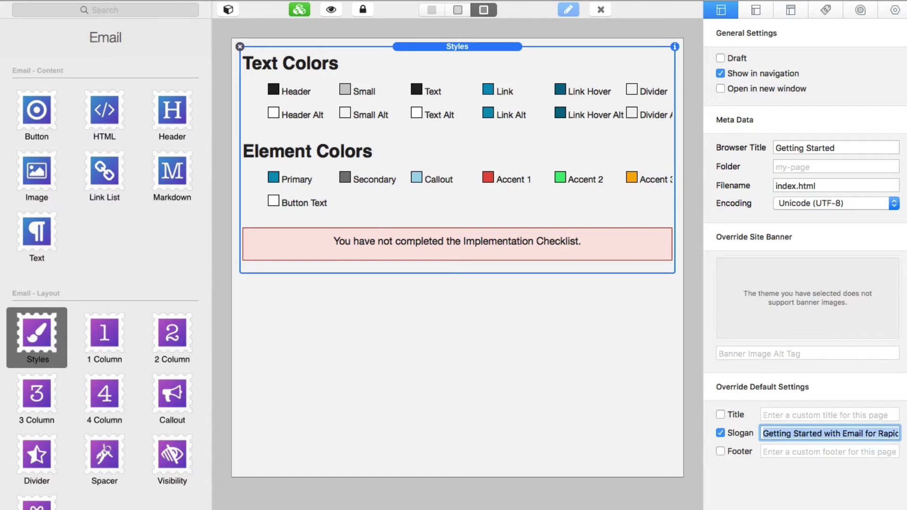
pyautogui.click(788, 434)
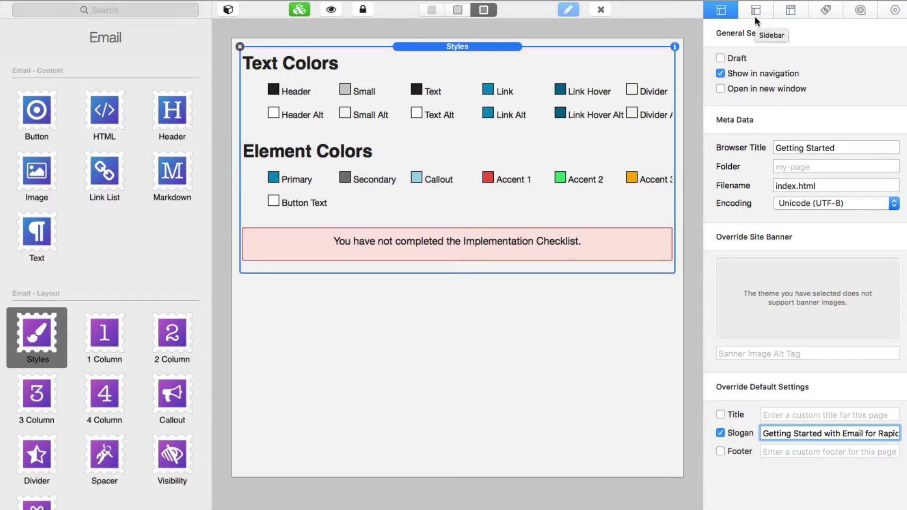
pyautogui.click(902, 17)
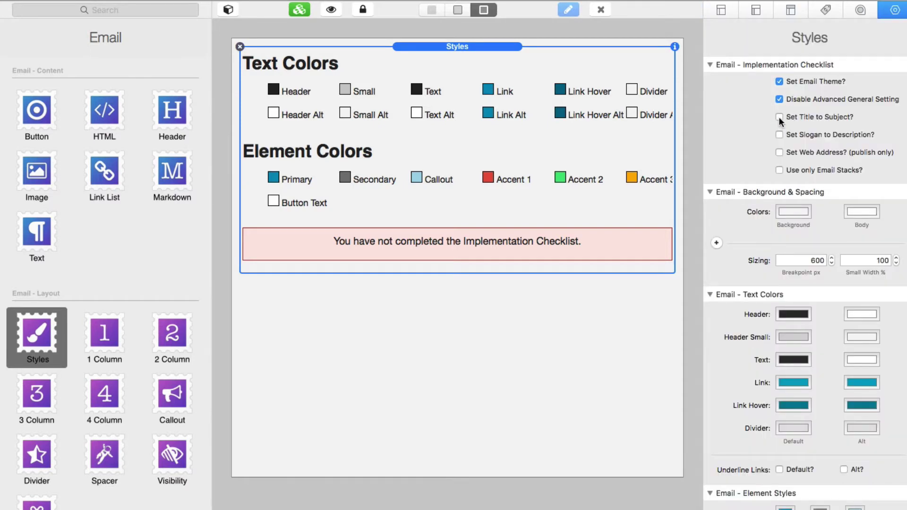
# Tick 'Set Slogan to Description?' and 'Use only Email Stacks?' in the Implementation Checklist.
pyautogui.click(778, 136)
pyautogui.moveTo(820, 151)
pyautogui.moveTo(778, 171)
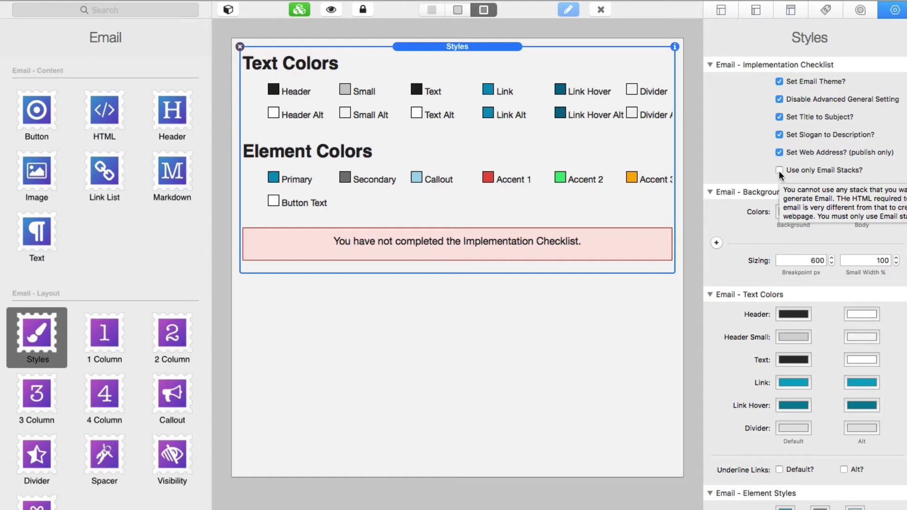
pyautogui.click(778, 171)
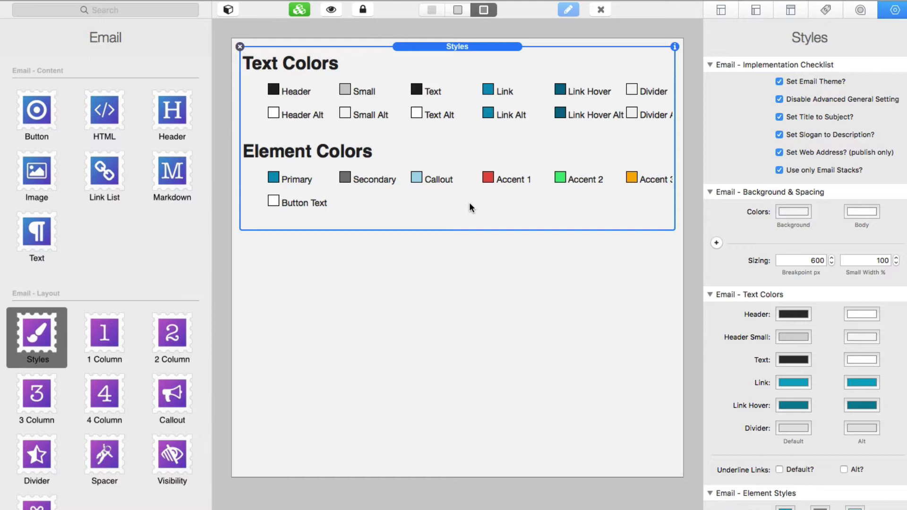
# Set the Styles stack's Header text colour to the purple #5D479A swatch.
pyautogui.scroll(-10, 811, 322)
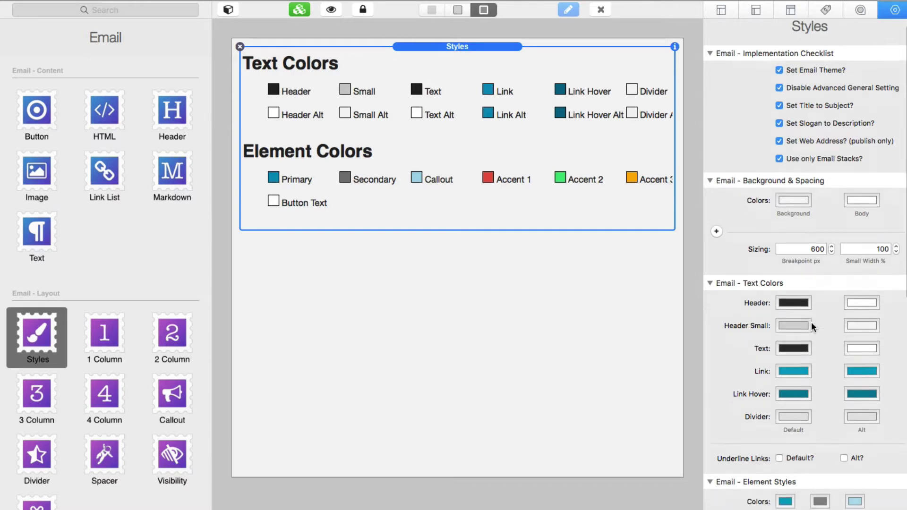
pyautogui.scroll(10, 811, 328)
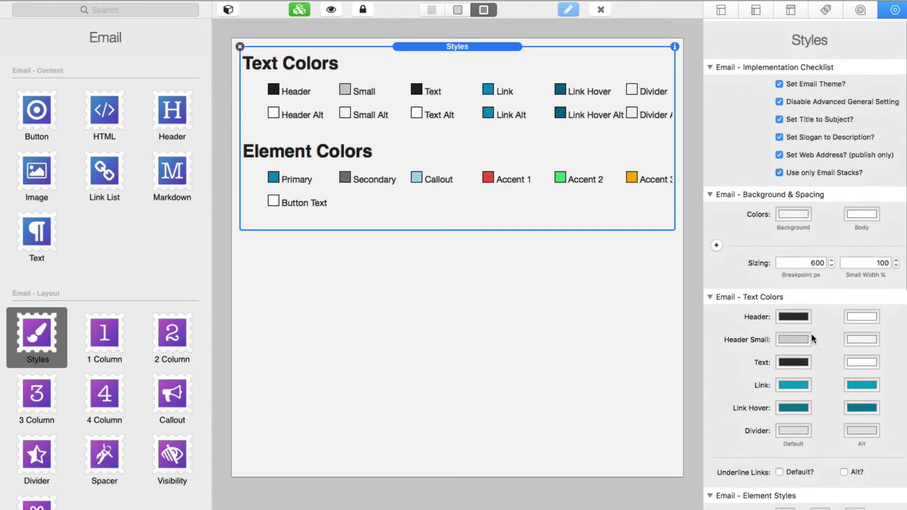
pyautogui.click(785, 314)
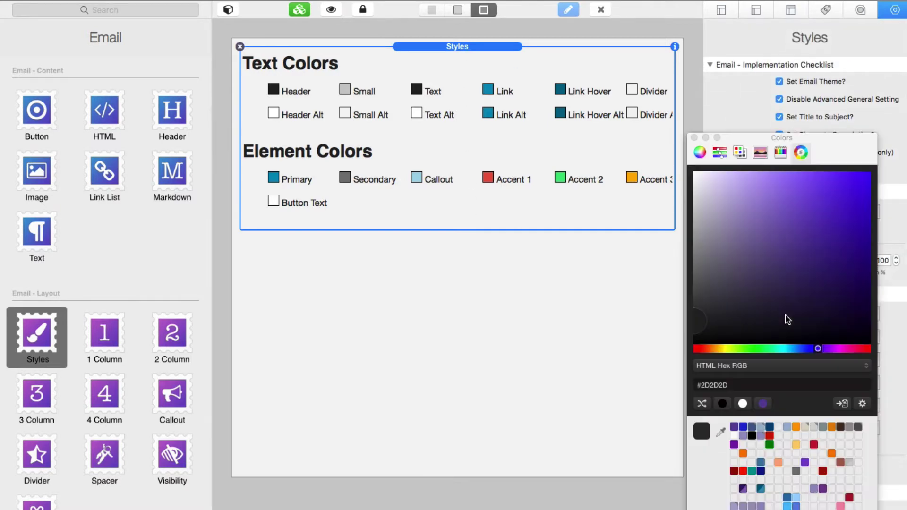
pyautogui.click(764, 404)
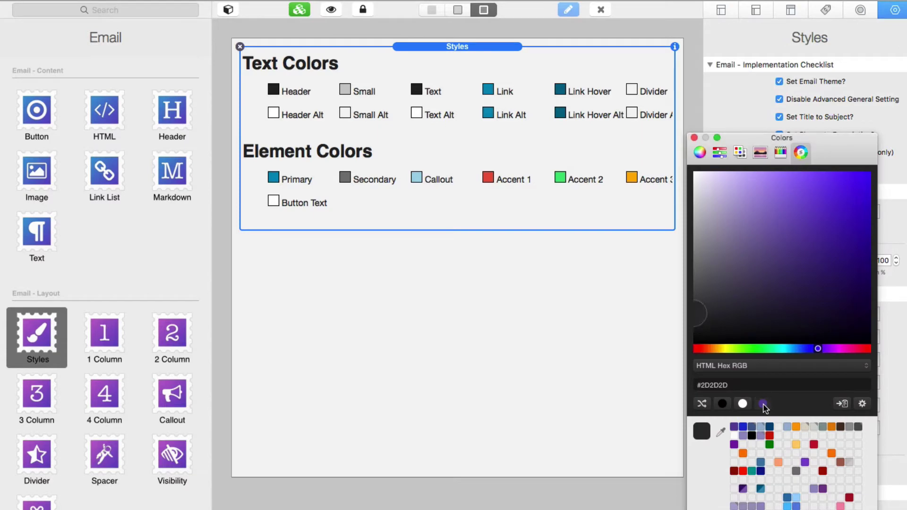
pyautogui.click(694, 137)
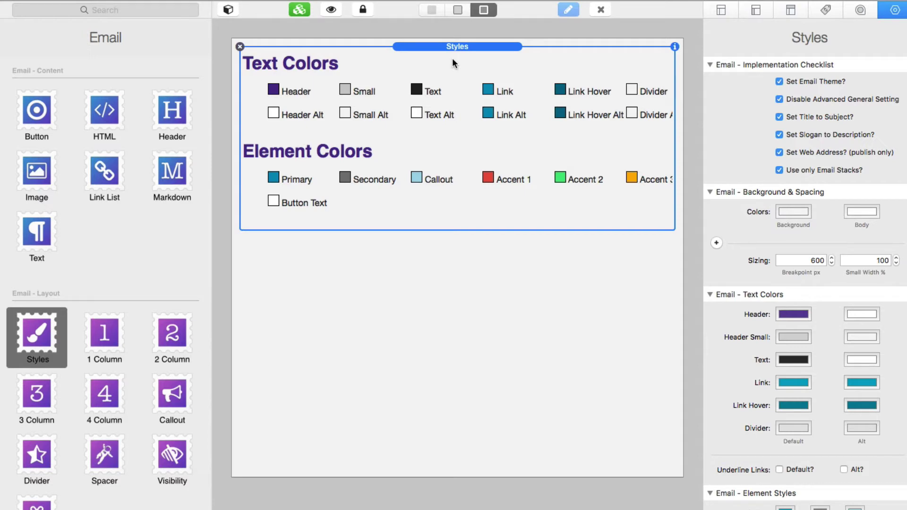
# Add a 2 Column stack below Styles with an Image left and right-aligned company-name text.
pyautogui.click(170, 334)
pyautogui.moveTo(170, 334); pyautogui.dragTo(409, 230)
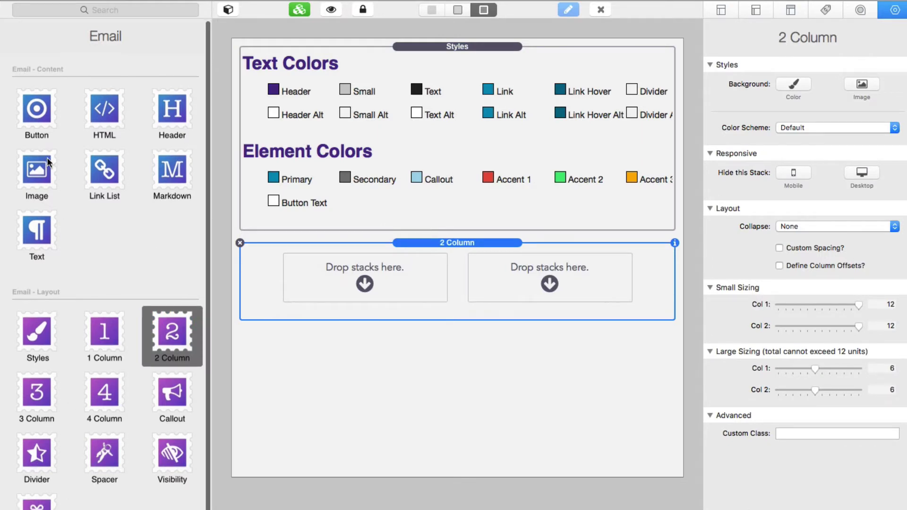
pyautogui.moveTo(37, 171); pyautogui.dragTo(416, 280)
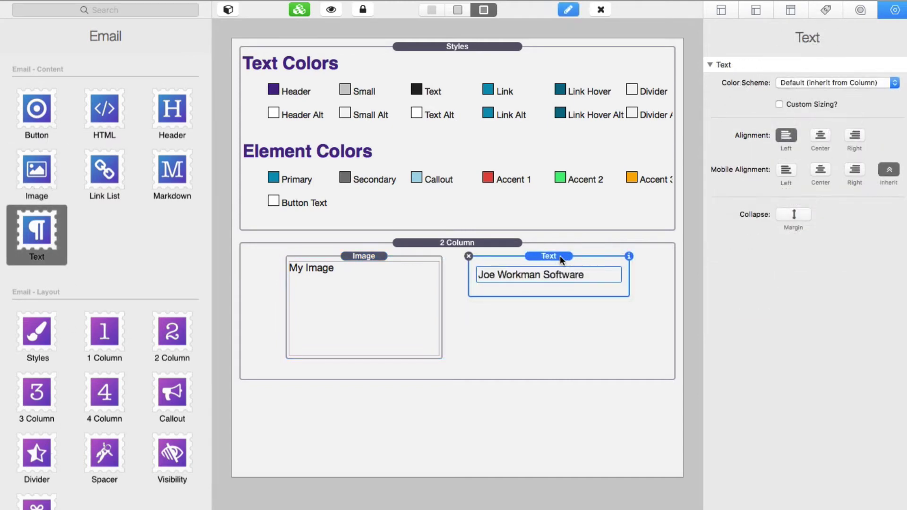
pyautogui.click(854, 136)
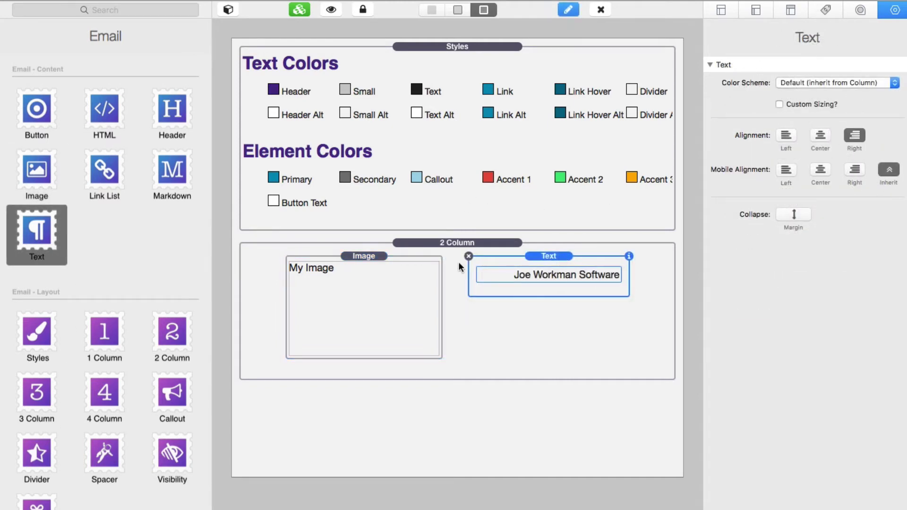
pyautogui.click(463, 316)
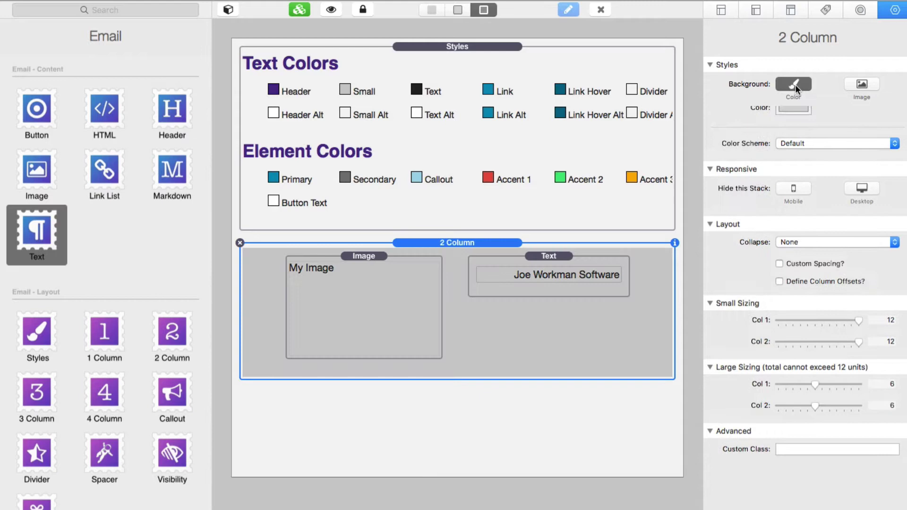
# Give the 2 Column stack a purple #5D479A background colour.
pyautogui.click(794, 119)
pyautogui.click(760, 385)
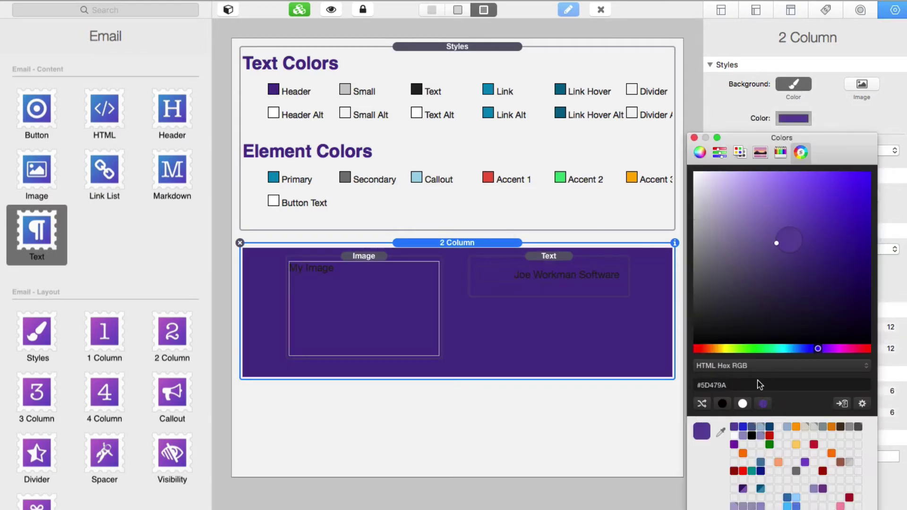
pyautogui.click(693, 138)
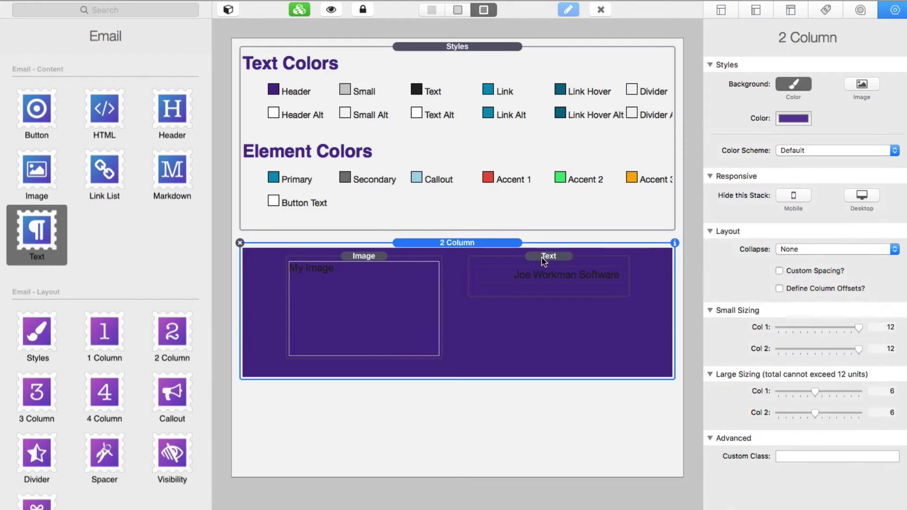
# Switch the company-name text to the Alternate colour scheme so it appears white.
pyautogui.click(542, 256)
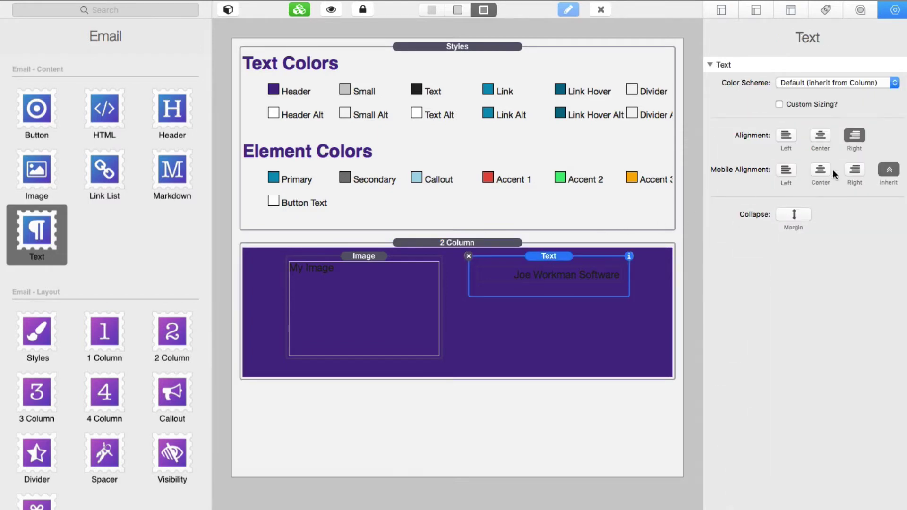
pyautogui.click(821, 83)
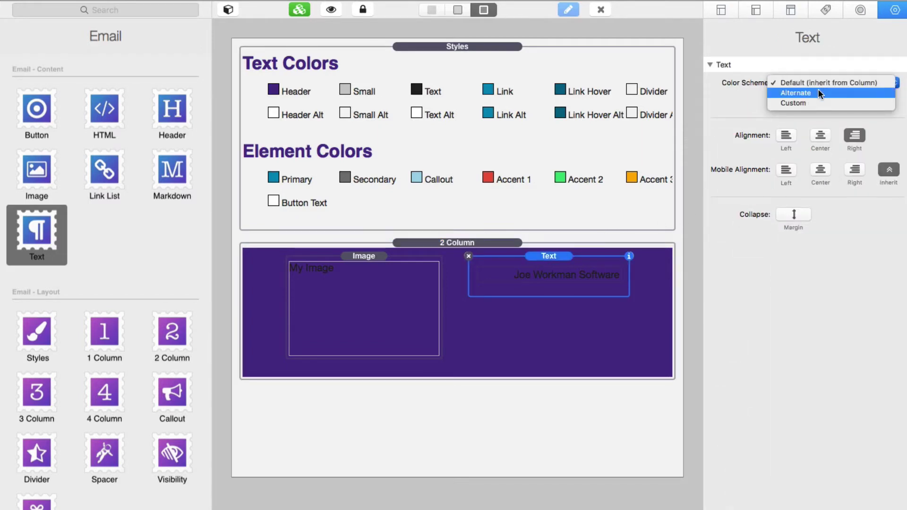
pyautogui.click(818, 88)
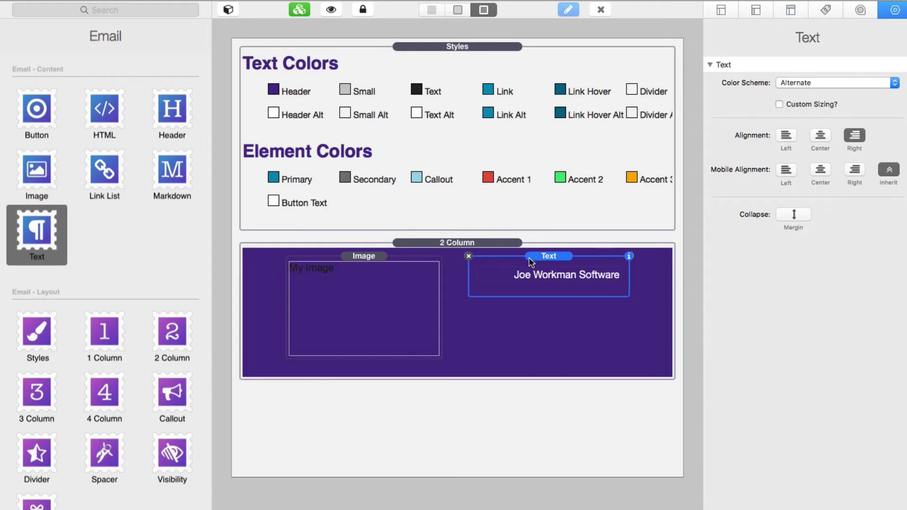
# Load toolbox.png into the Image stack from its pasted web URL, sized 150 × 40 px.
pyautogui.click(385, 285)
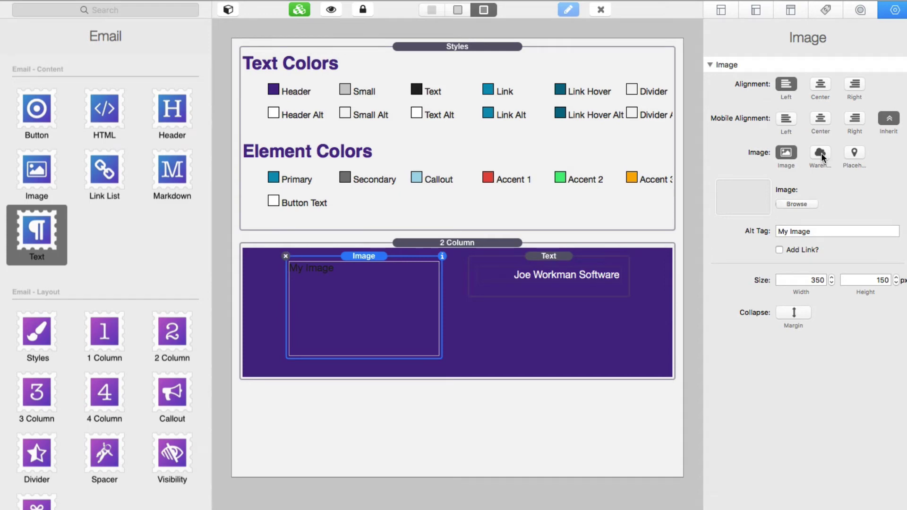
pyautogui.click(821, 153)
pyautogui.click(811, 186)
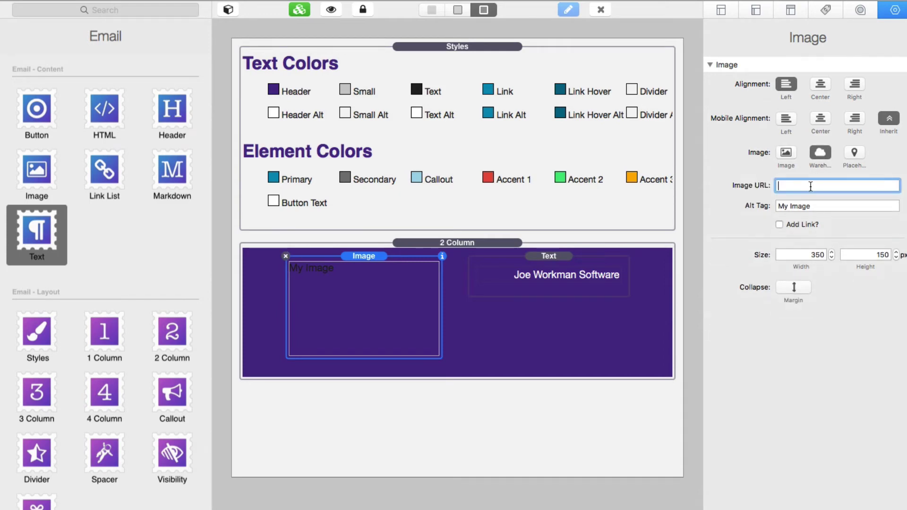
pyautogui.press('super+v')
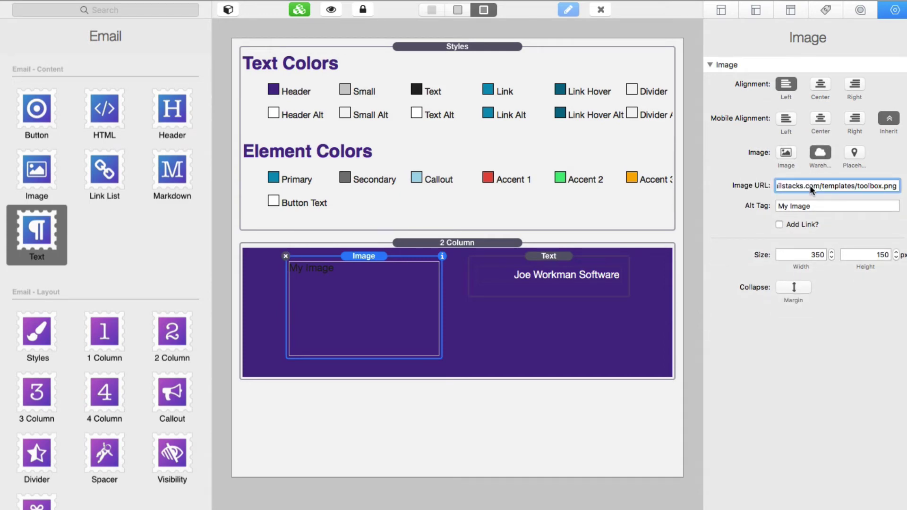
pyautogui.press('Tab')
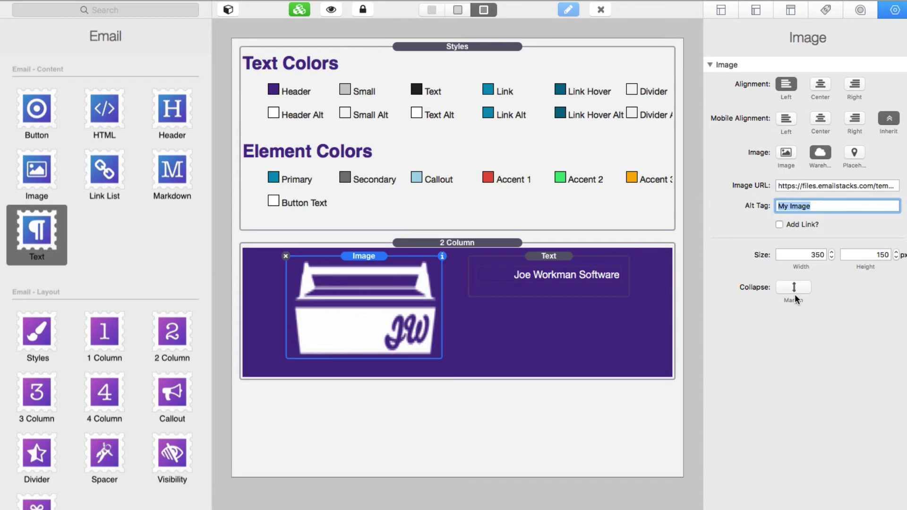
pyautogui.press('Tab')
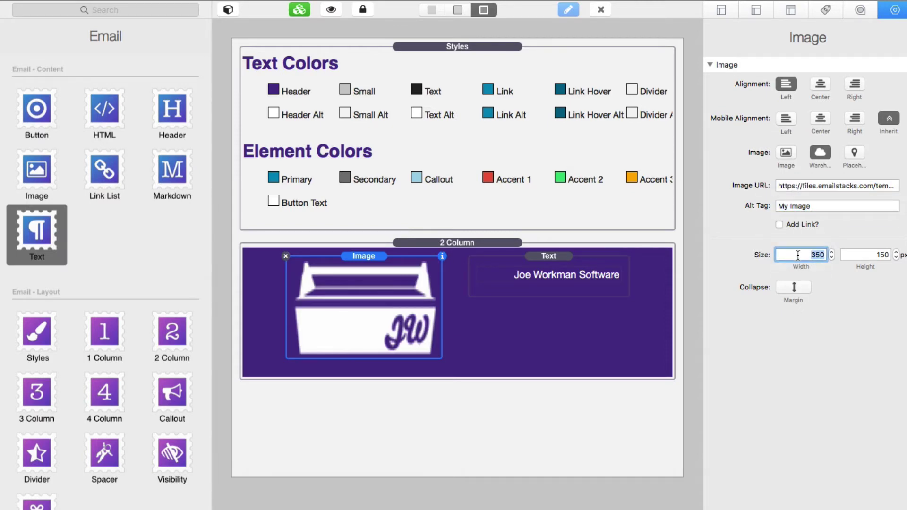
pyautogui.write('150')
pyautogui.press('Tab')
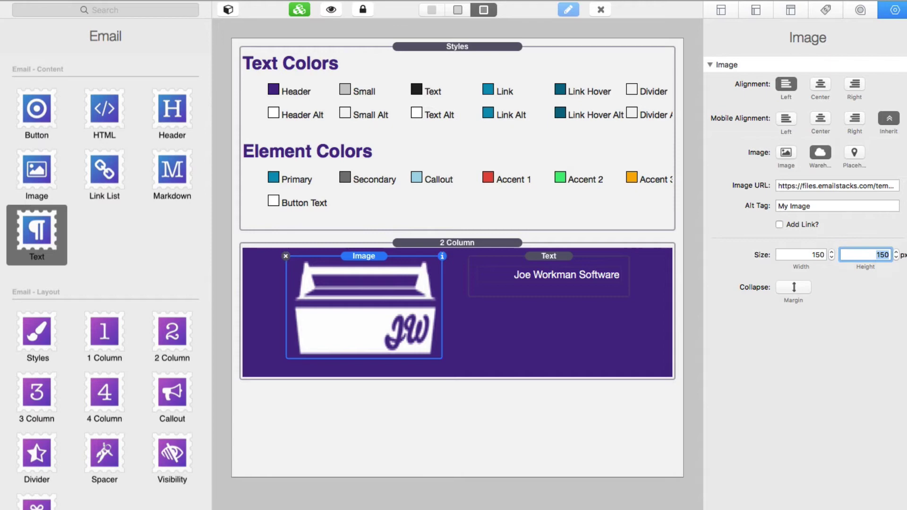
pyautogui.write('40')
pyautogui.press('Tab')
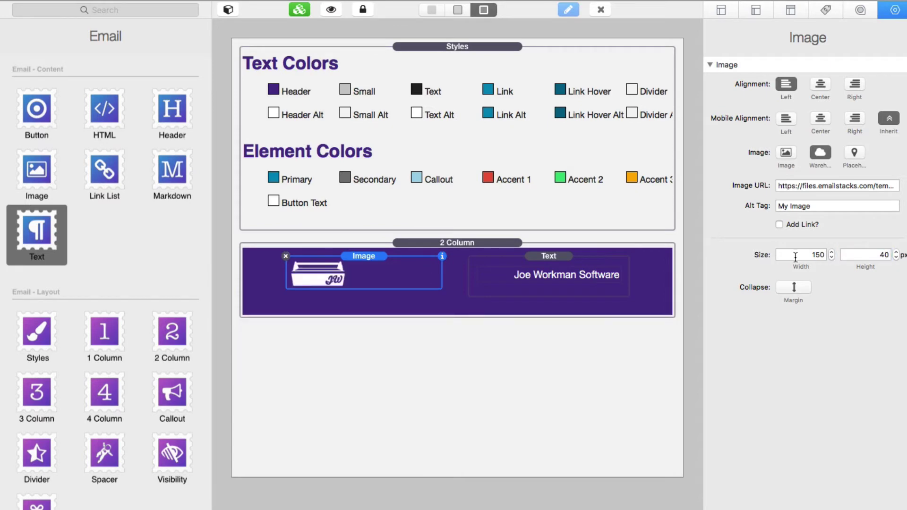
pyautogui.click(441, 385)
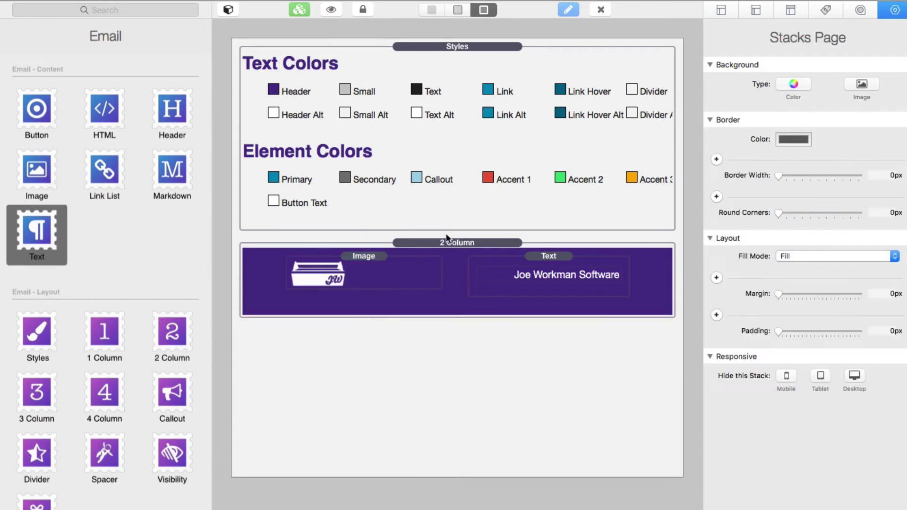
# Add a Wrapper stack below the 2 Column block and give it a white #FFFFFF body.
pyautogui.click(449, 243)
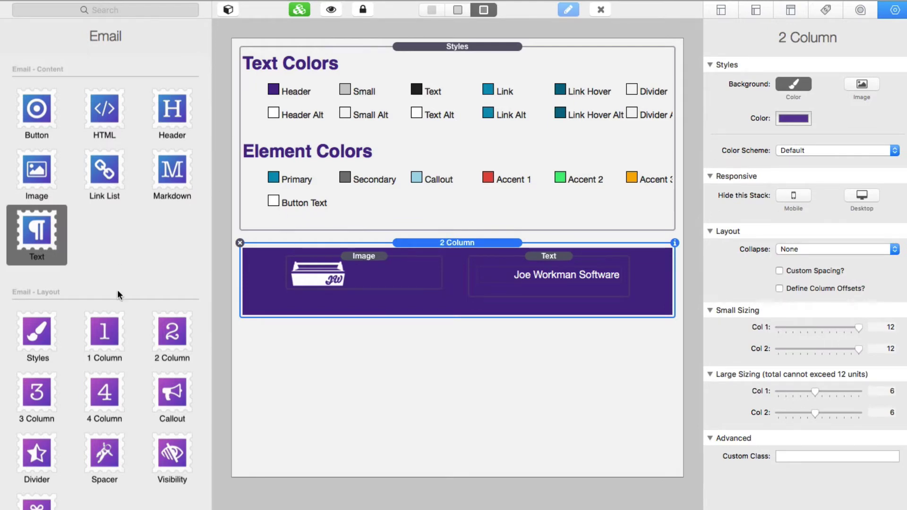
pyautogui.moveTo(37, 502); pyautogui.dragTo(350, 378)
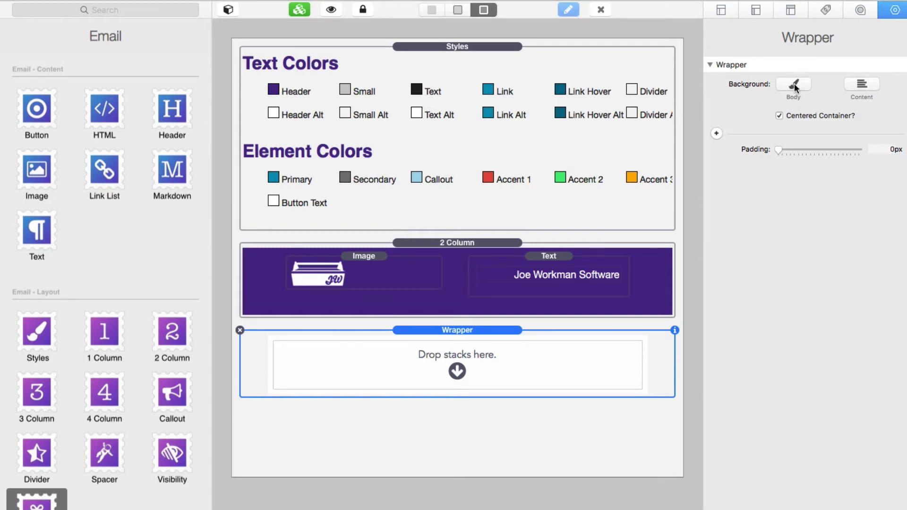
pyautogui.click(859, 90)
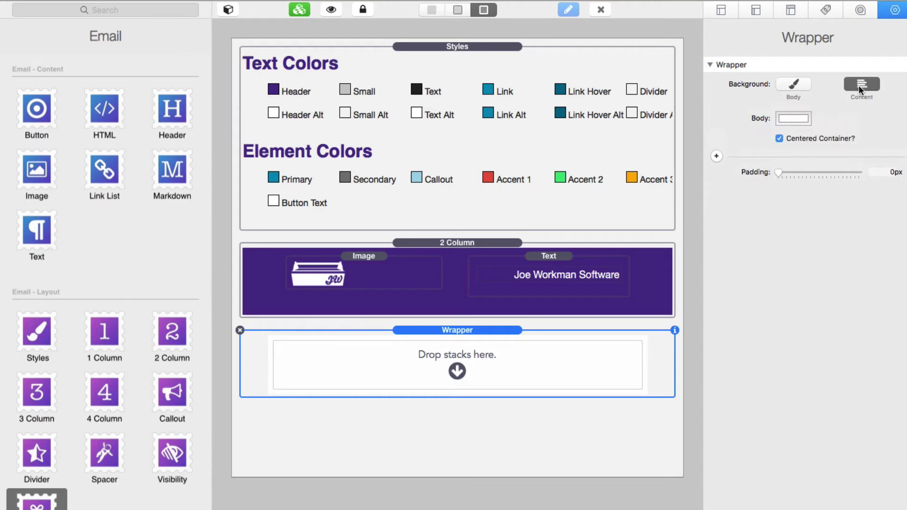
pyautogui.click(791, 118)
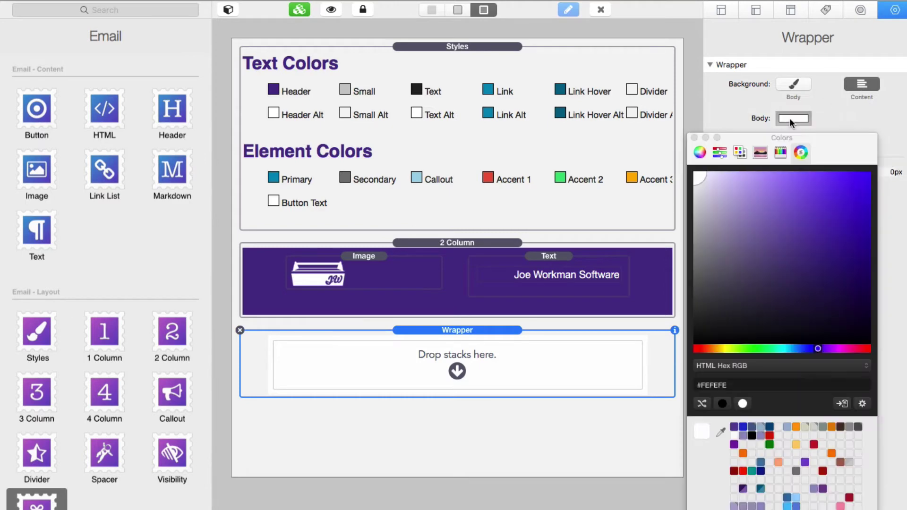
pyautogui.click(742, 404)
pyautogui.click(694, 138)
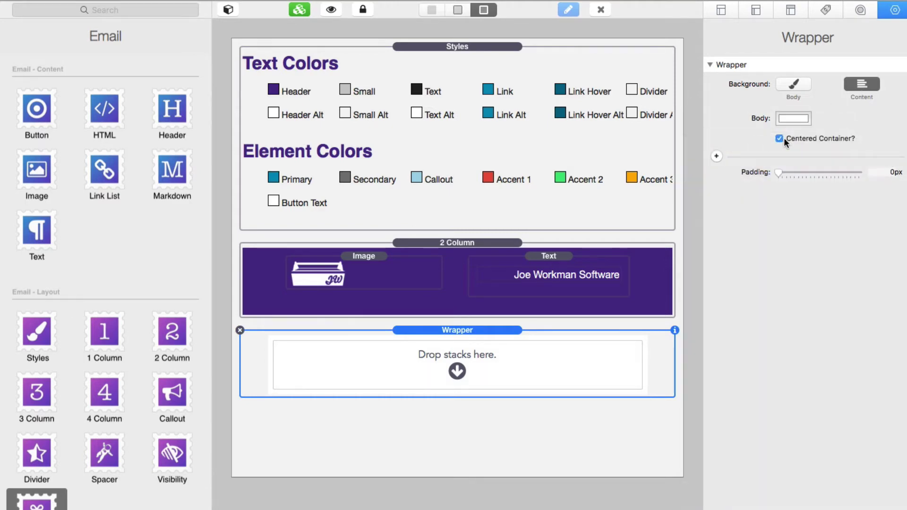
# Give the wrapper a purple #5D479A background and 20px of padding.
pyautogui.click(796, 85)
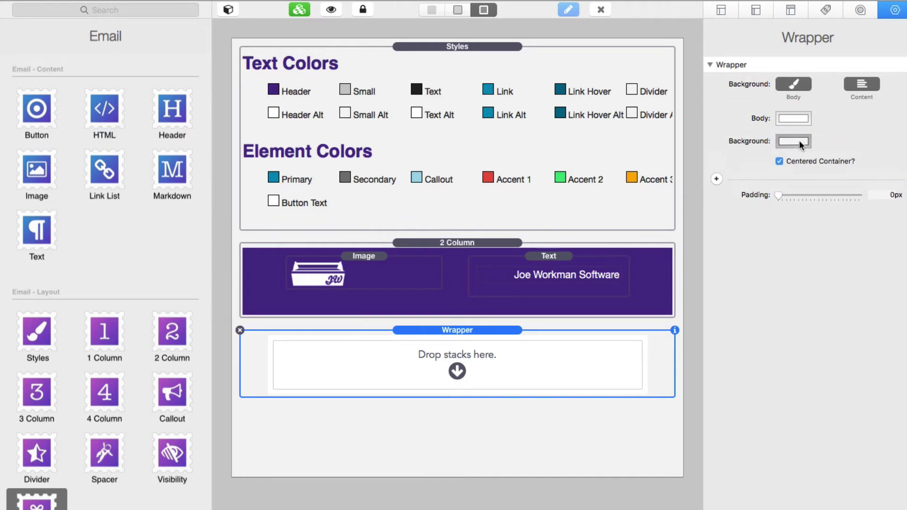
pyautogui.click(803, 144)
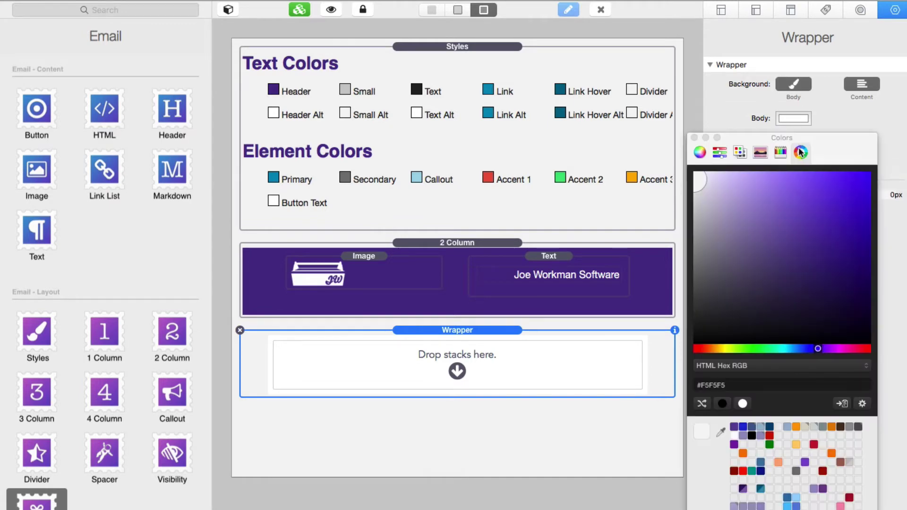
pyautogui.click(735, 428)
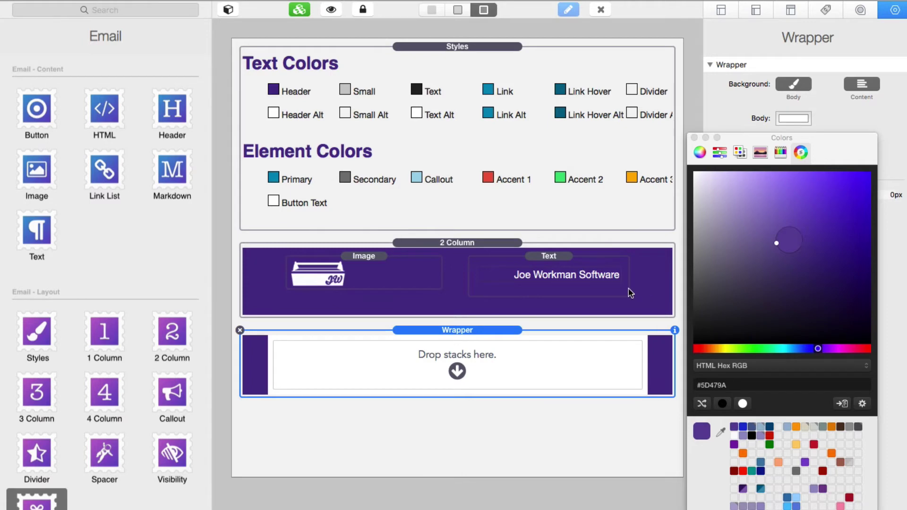
pyautogui.click(694, 138)
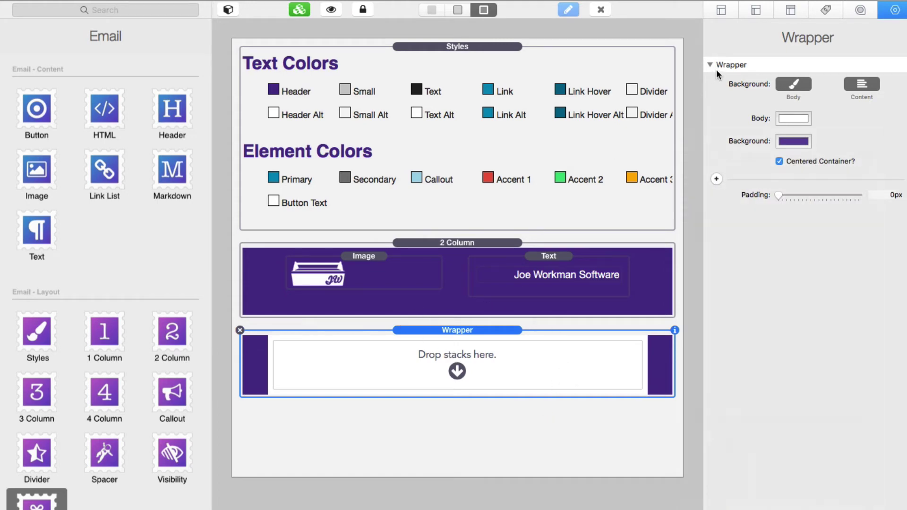
pyautogui.moveTo(776, 195); pyautogui.dragTo(875, 189)
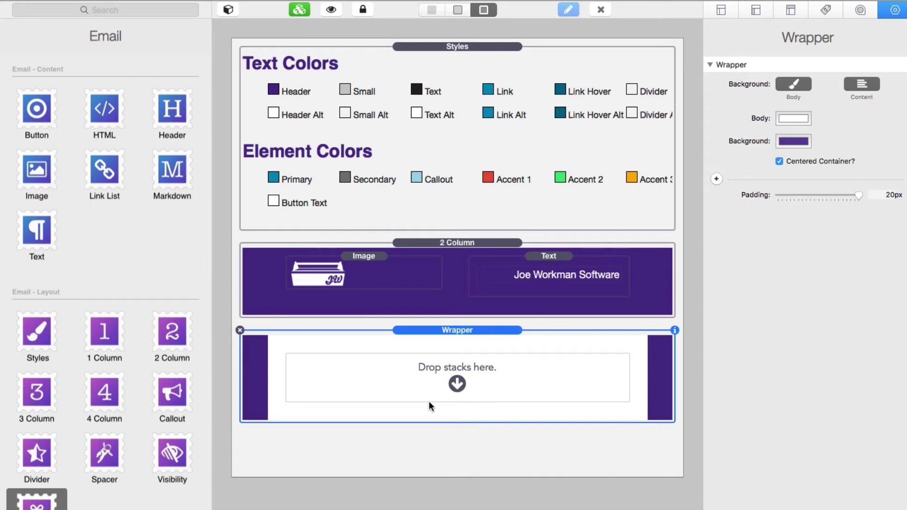
# Drop a Header stack reading 'Getting Started' into the purple Wrapper and centre it.
pyautogui.click(169, 109)
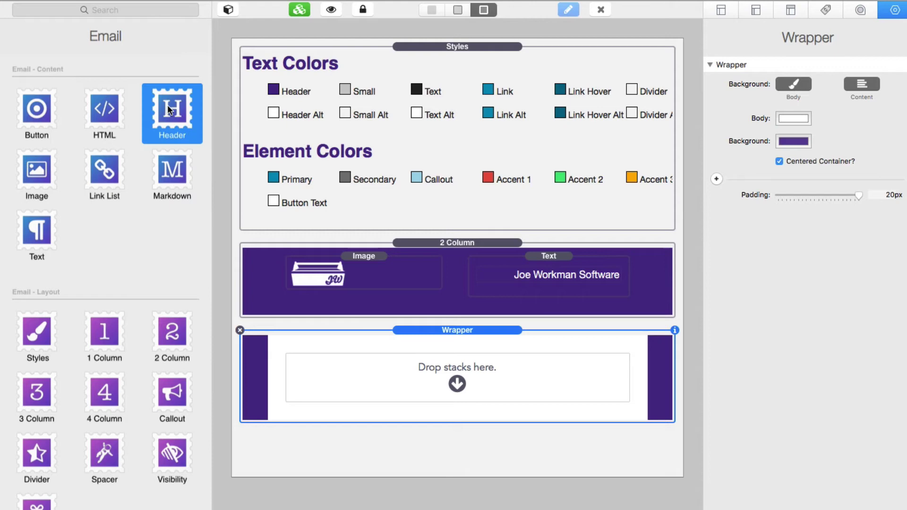
pyautogui.moveTo(169, 109); pyautogui.dragTo(384, 370)
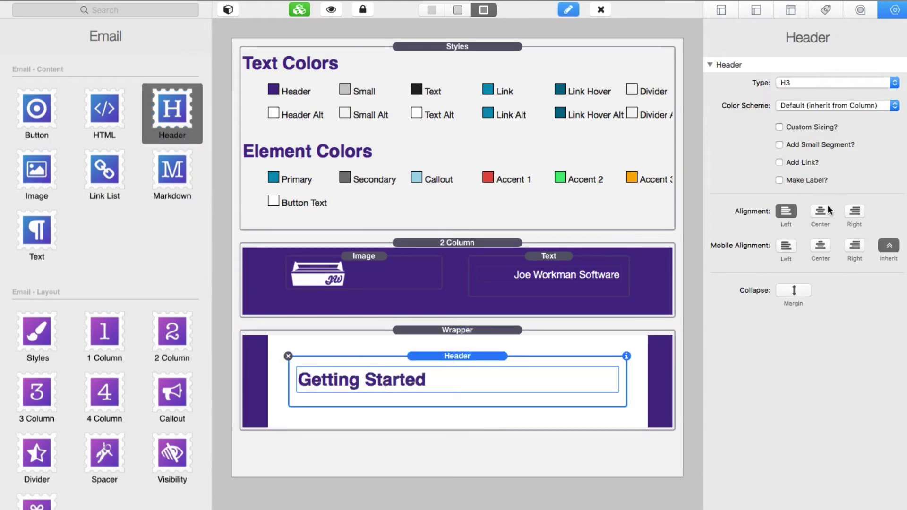
pyautogui.click(820, 213)
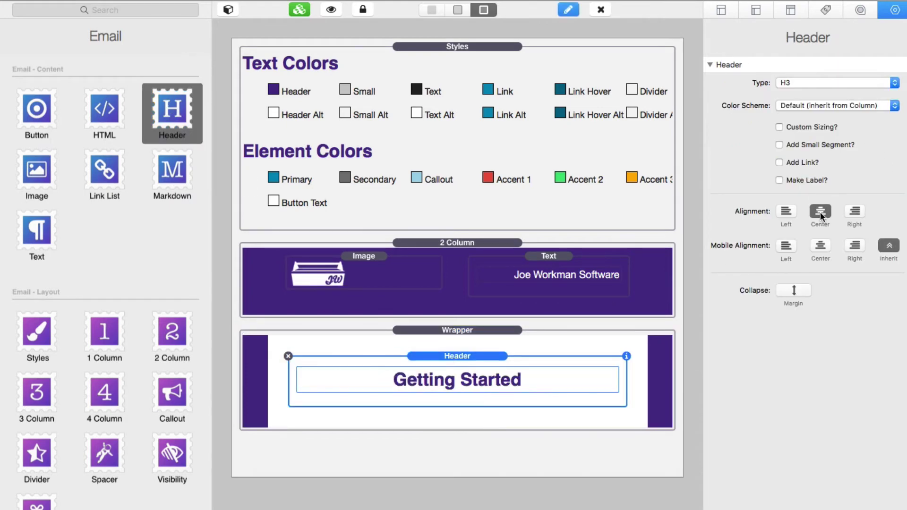
pyautogui.click(470, 427)
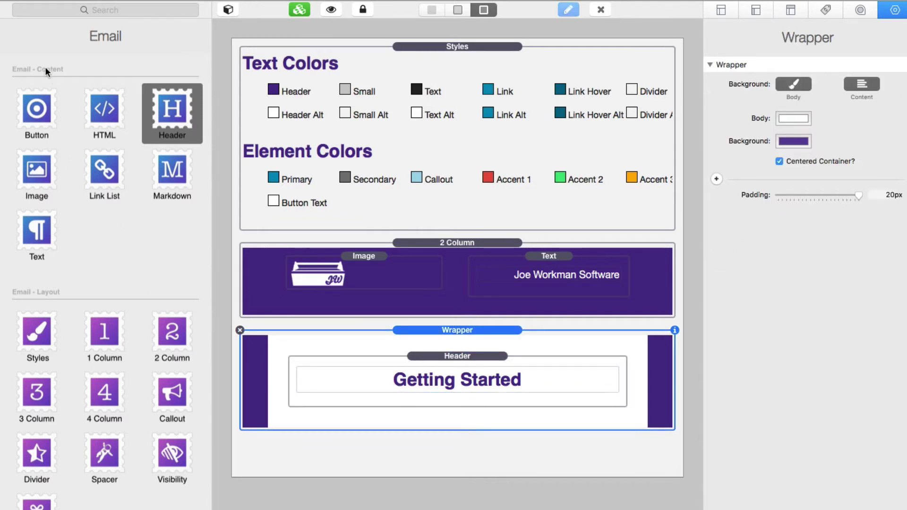
# Place a new Wrapper below the heading section with a 1 Column stack inside it.
pyautogui.moveTo(36, 503); pyautogui.dragTo(313, 449)
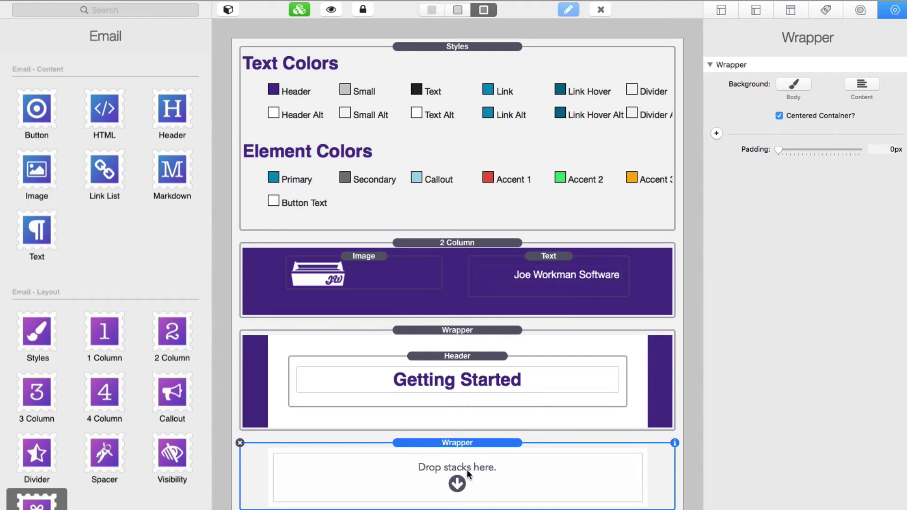
pyautogui.moveTo(105, 333); pyautogui.dragTo(509, 470)
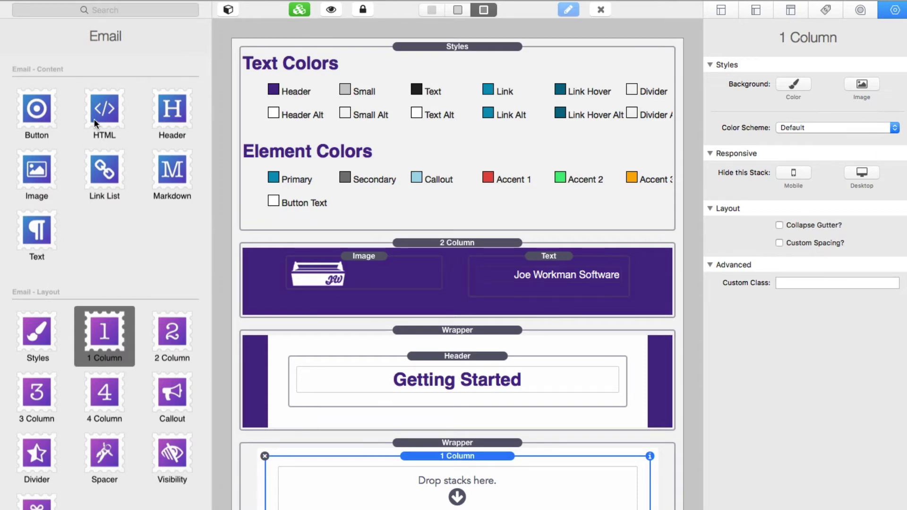
# Add an Image stack to the column and load the skyline banner from its pasted Warehouse URL.
pyautogui.moveTo(38, 176); pyautogui.dragTo(454, 484)
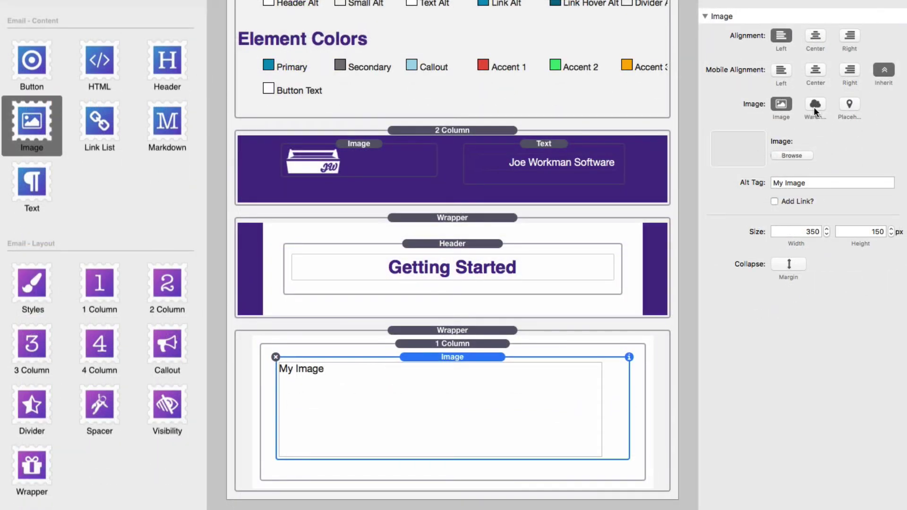
pyautogui.click(815, 105)
pyautogui.click(793, 137)
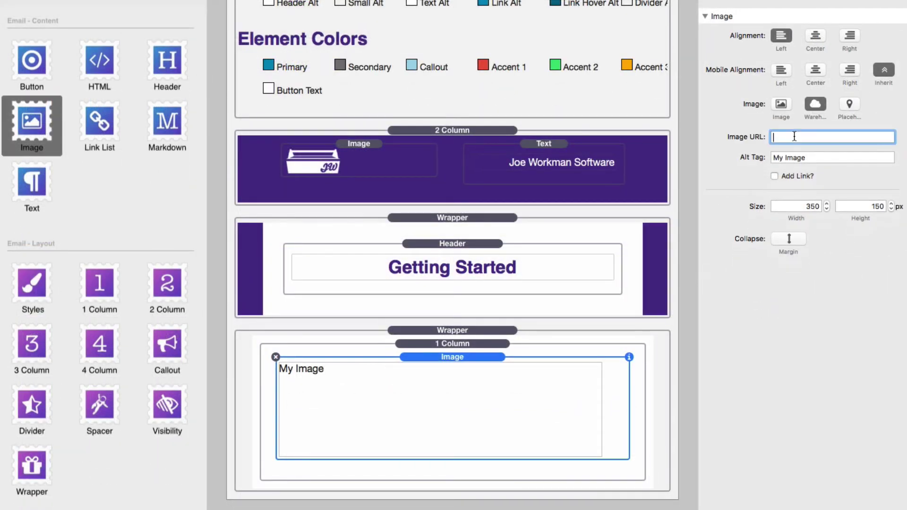
pyautogui.press('super+v')
pyautogui.press('Tab')
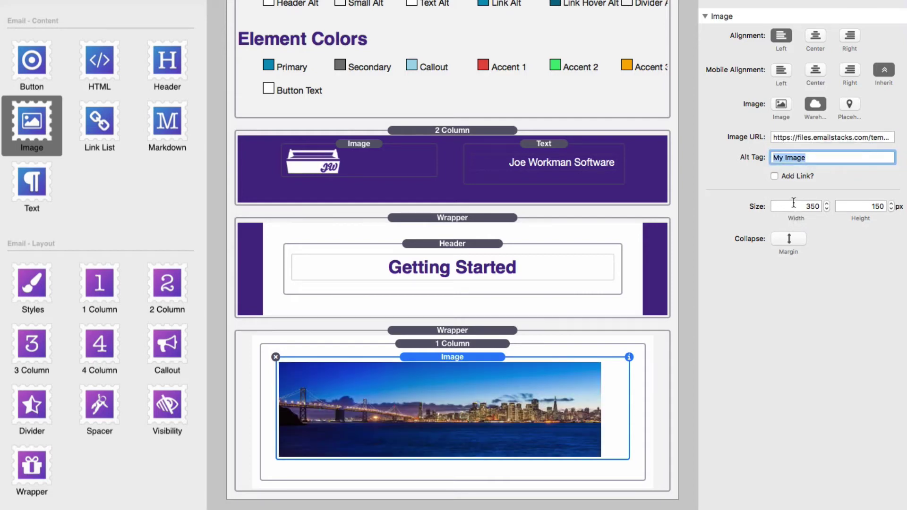
# Size the skyline image to 600 px wide by 200 px high.
pyautogui.press('Tab')
pyautogui.write('600')
pyautogui.press('Tab')
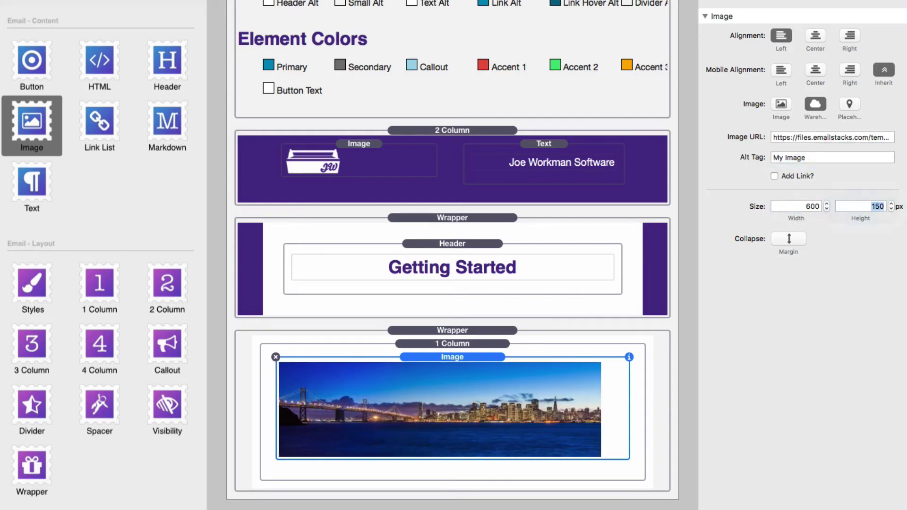
pyautogui.write('200')
pyautogui.press('Tab')
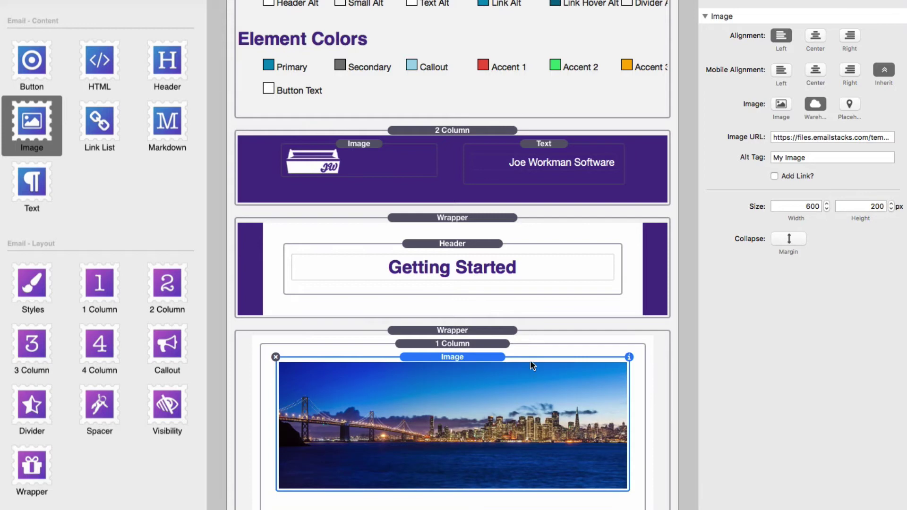
pyautogui.scroll(-2, 426, 359)
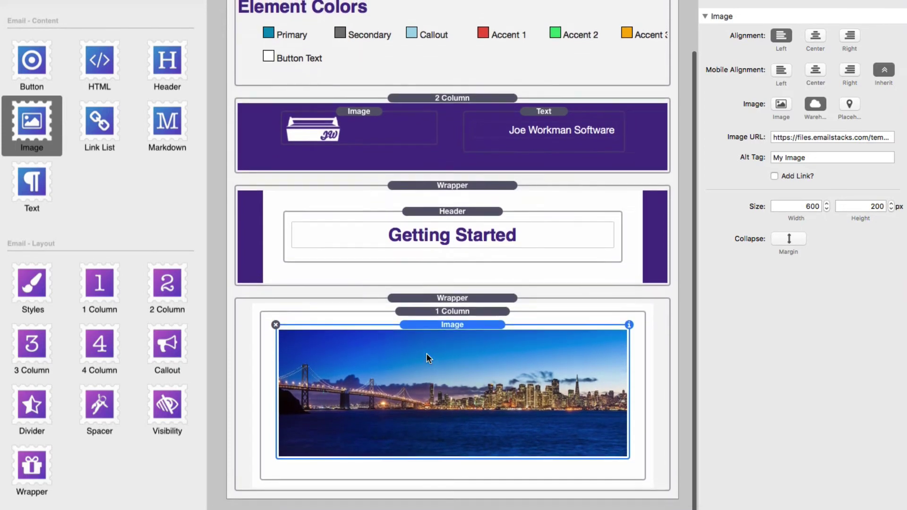
pyautogui.scroll(-2, 94, 375)
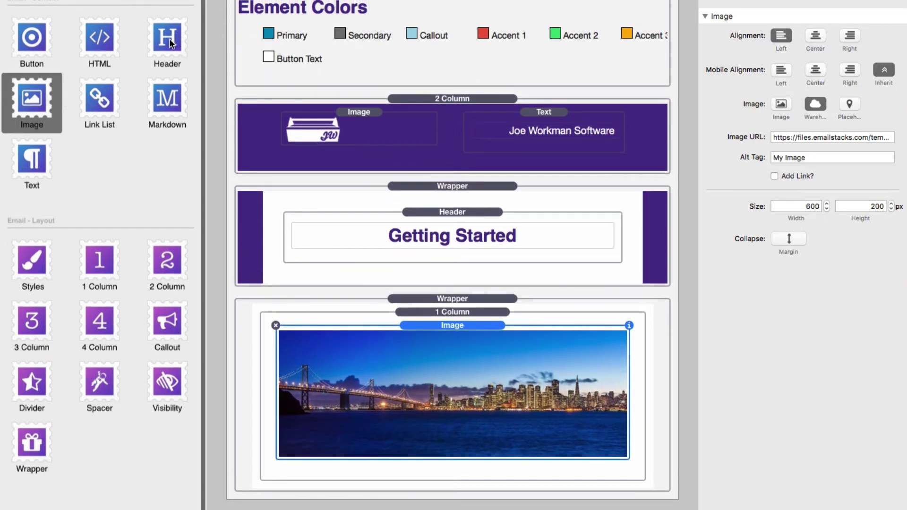
# Add a 'My Header' heading below the skyline image and change Getting Started to H1.
pyautogui.moveTo(170, 43); pyautogui.dragTo(369, 459)
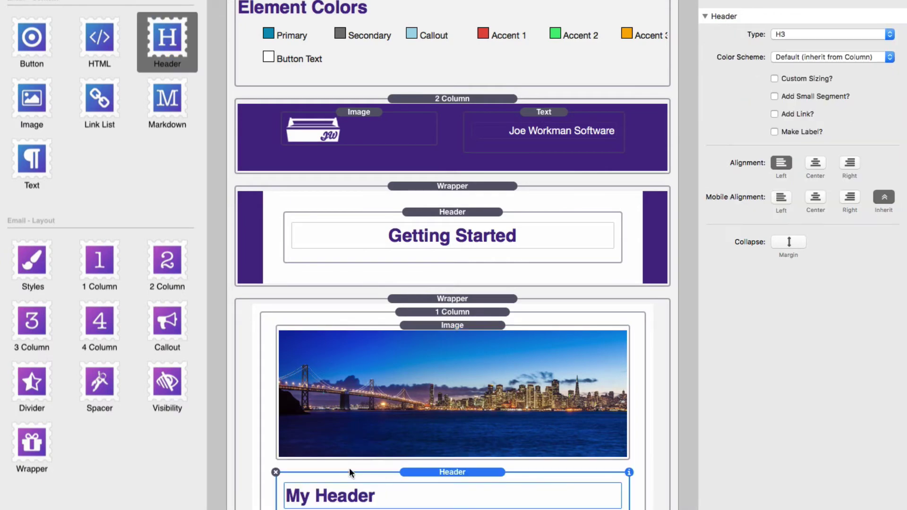
pyautogui.click(416, 471)
pyautogui.scroll(-4, 485, 379)
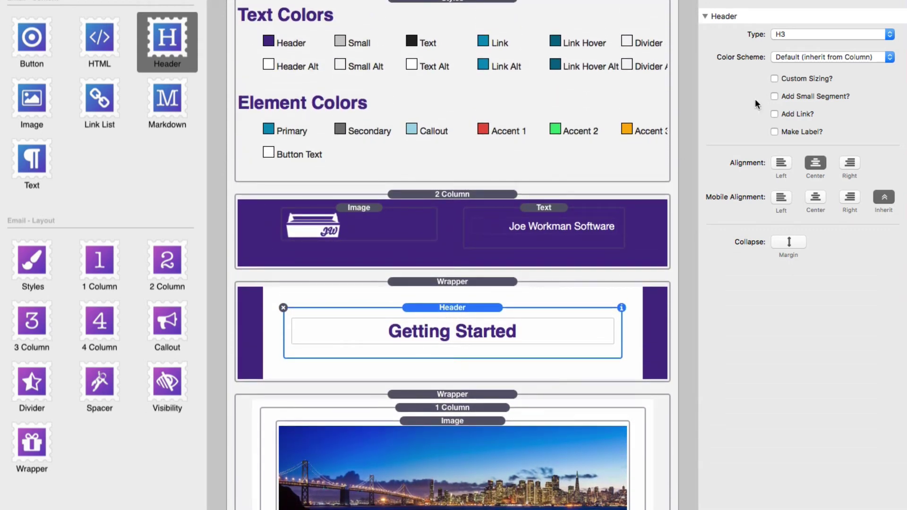
pyautogui.click(816, 35)
pyautogui.click(812, 17)
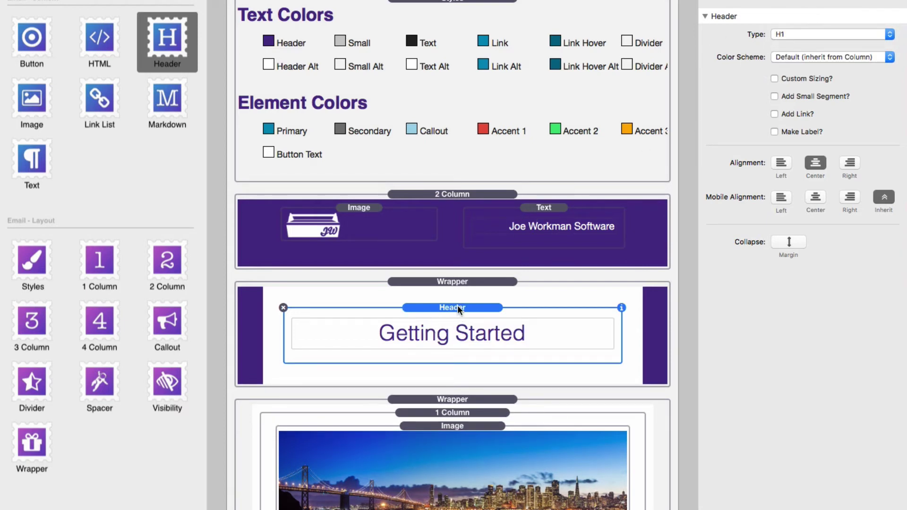
pyautogui.scroll(-7, 453, 335)
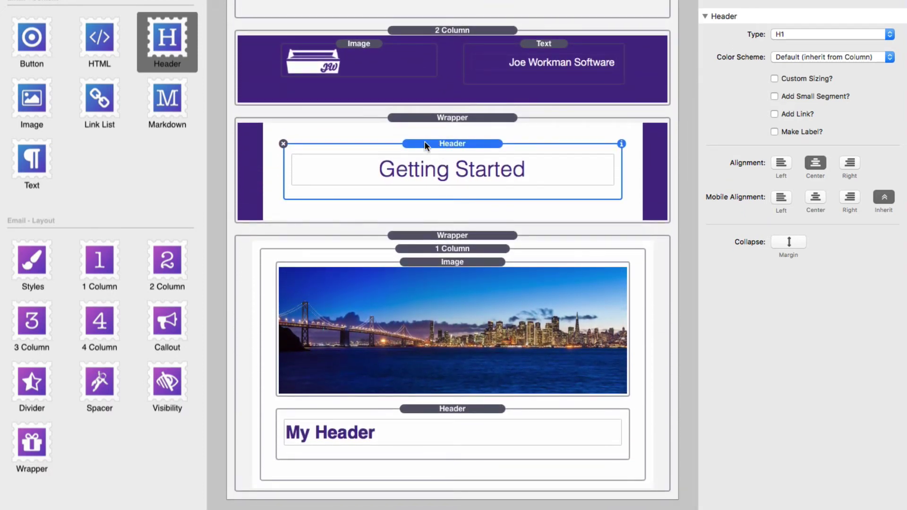
pyautogui.click(410, 413)
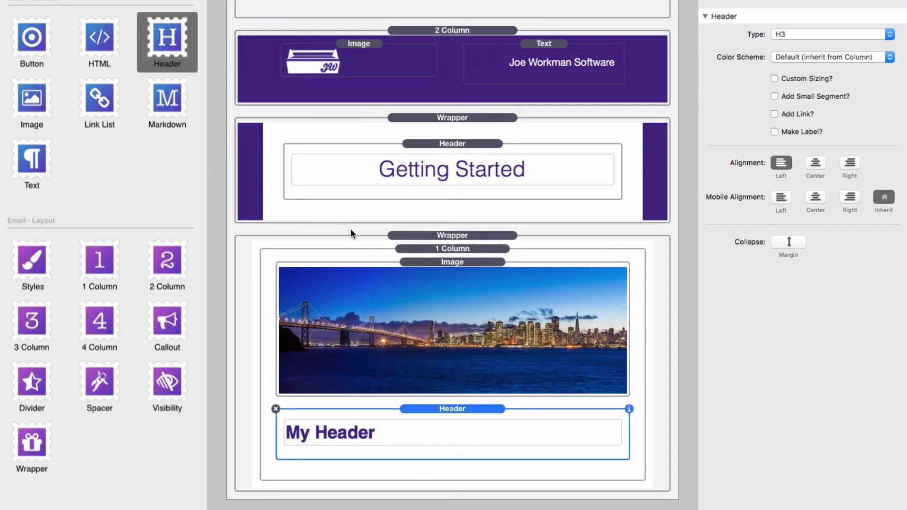
# Add a placeholder Text stack and a Button stack below My Header.
pyautogui.scroll(-1, 215, 282)
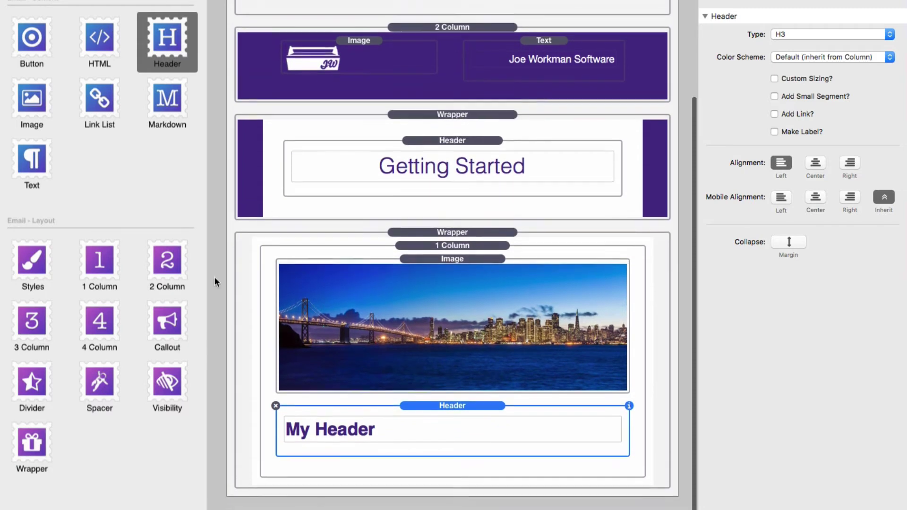
pyautogui.moveTo(32, 163); pyautogui.dragTo(481, 461)
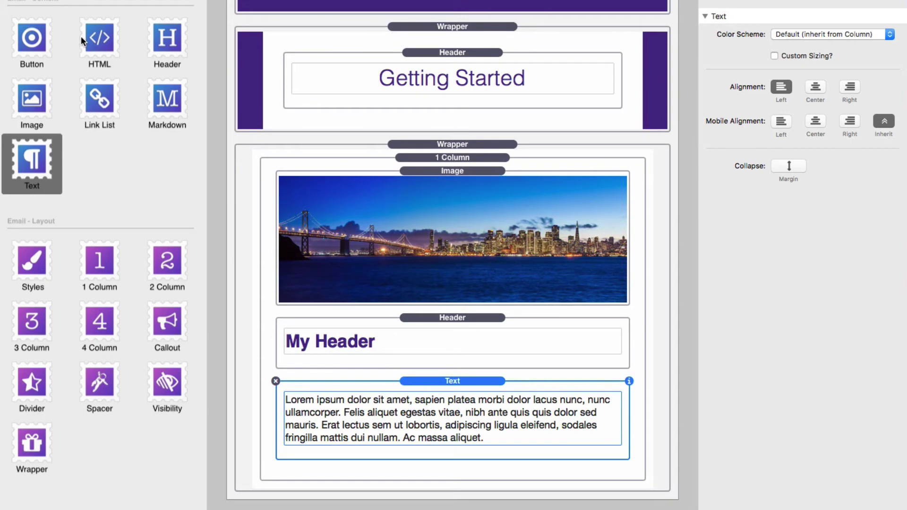
pyautogui.moveTo(33, 69); pyautogui.dragTo(431, 455)
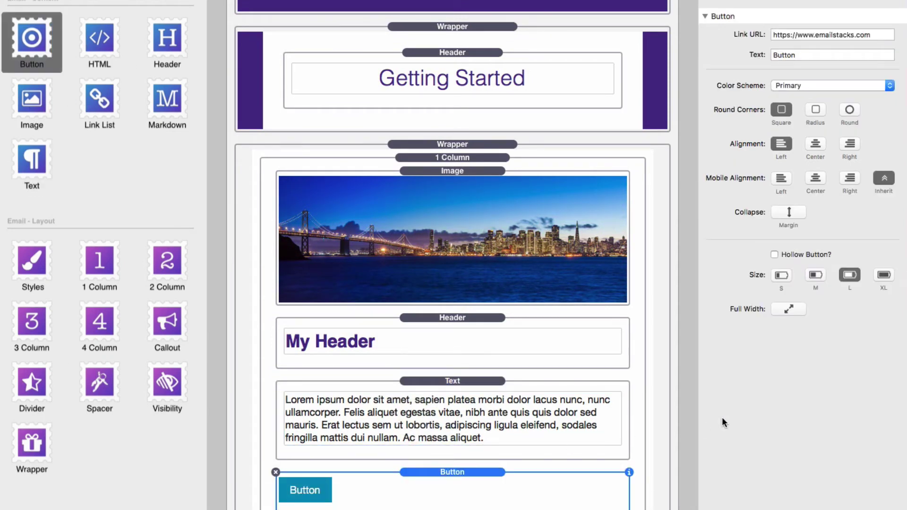
# Label the button 'Click this Button', centre it and make it a Hollow Button.
pyautogui.doubleClick(819, 52)
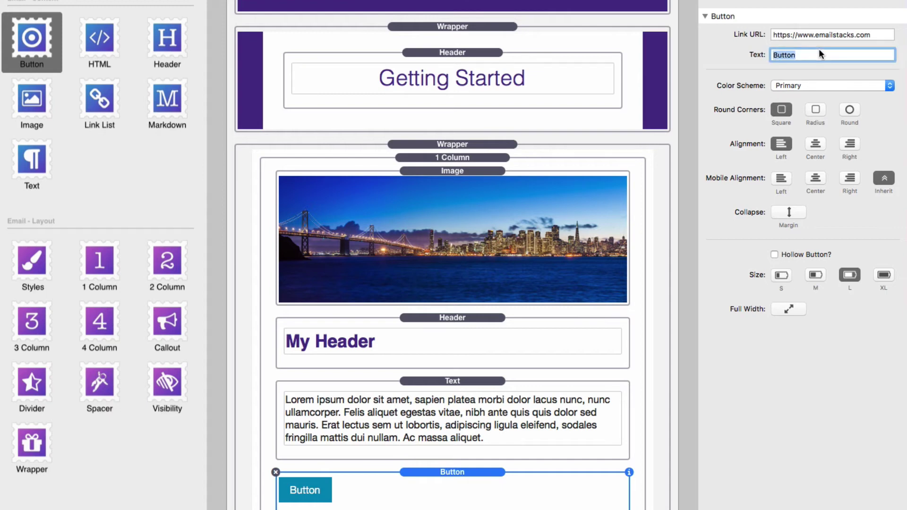
pyautogui.write('Click this Button')
pyautogui.press('Return')
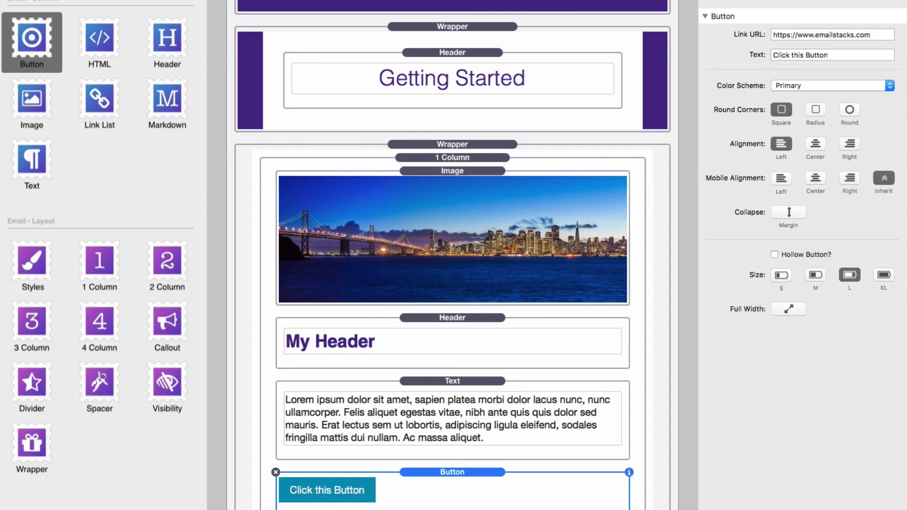
pyautogui.click(816, 145)
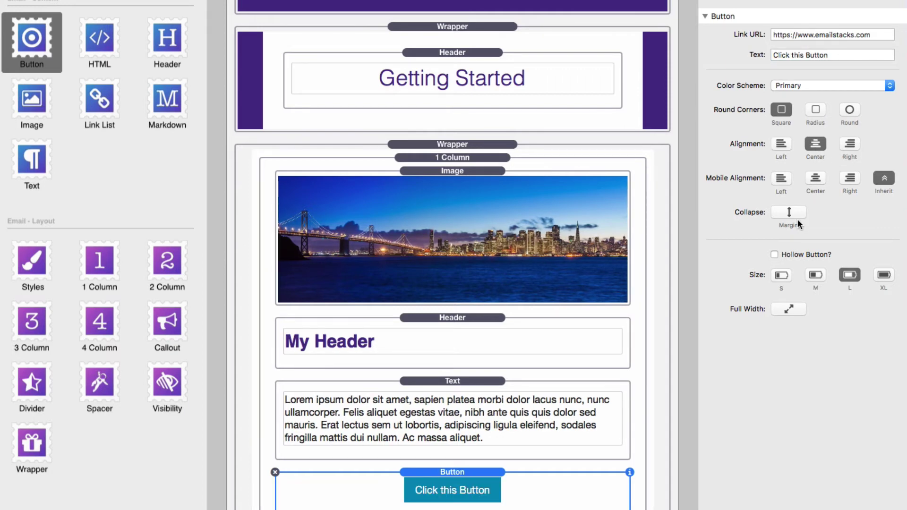
pyautogui.click(774, 255)
pyautogui.scroll(-2, 559, 370)
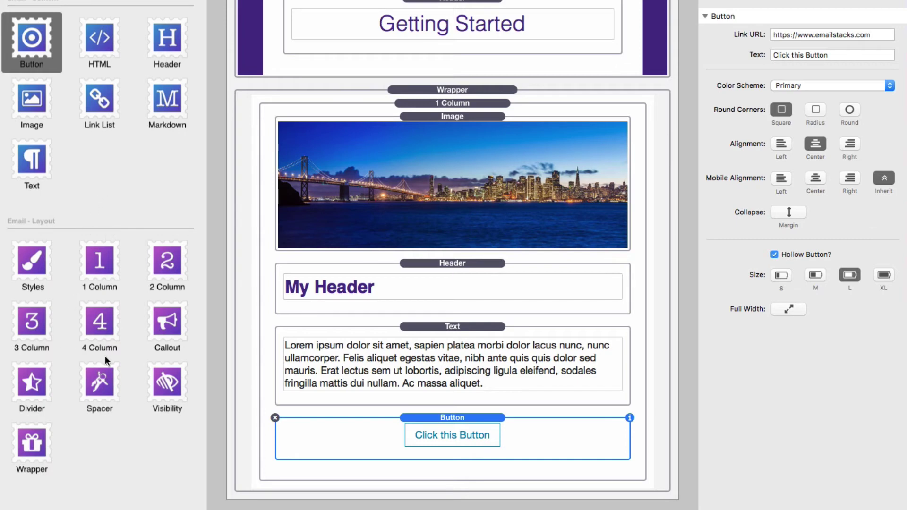
# Add a Secondary-style Callout below the button containing a lorem ipsum Text stack.
pyautogui.moveTo(163, 326); pyautogui.dragTo(378, 464)
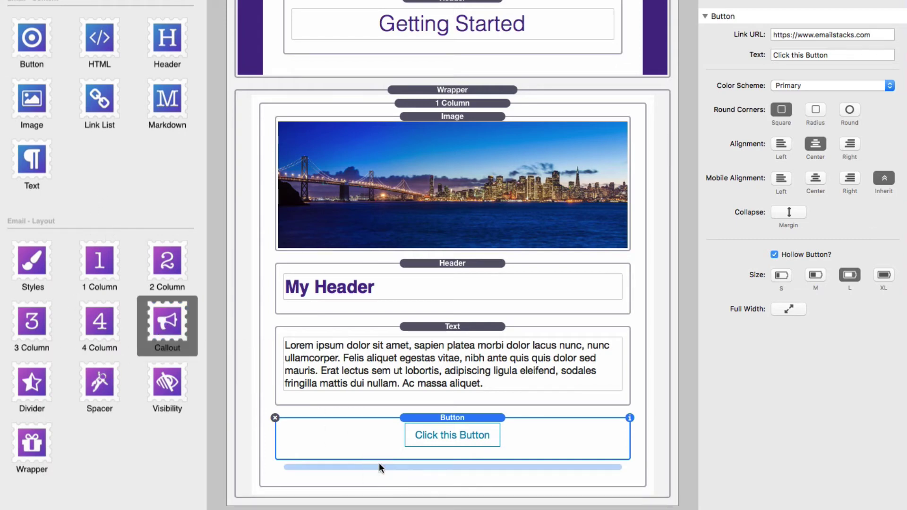
pyautogui.scroll(-5, 386, 462)
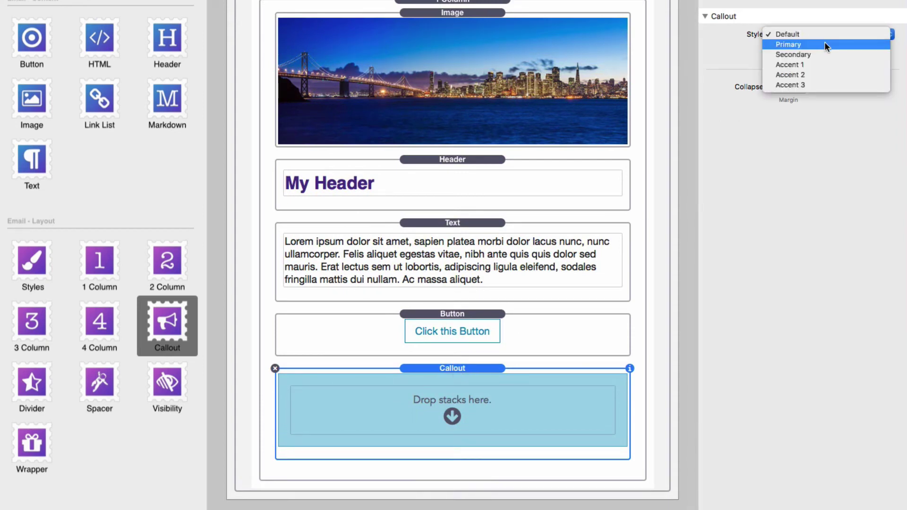
pyautogui.click(823, 54)
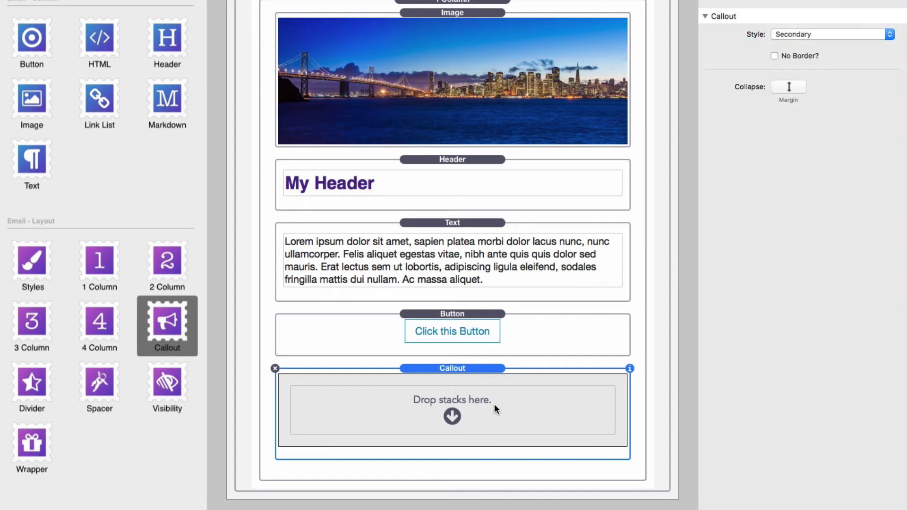
pyautogui.moveTo(33, 178); pyautogui.dragTo(388, 407)
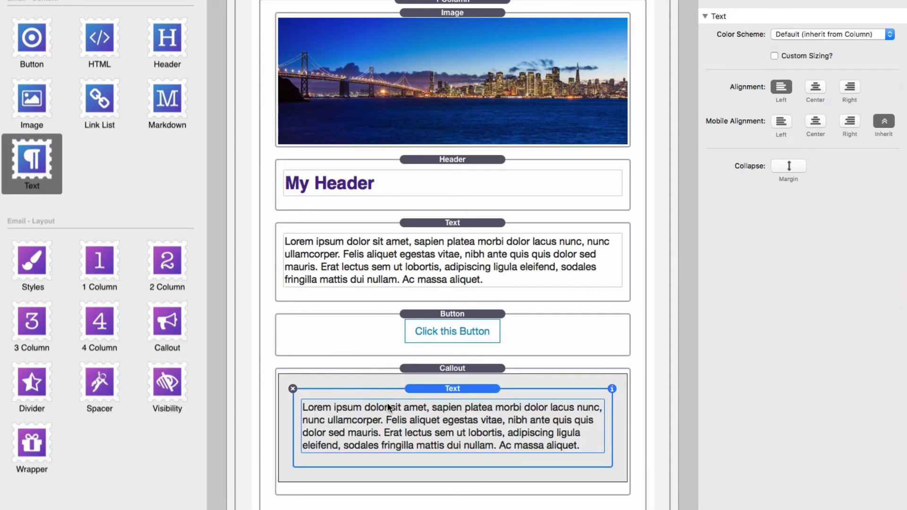
pyautogui.scroll(-3, 457, 421)
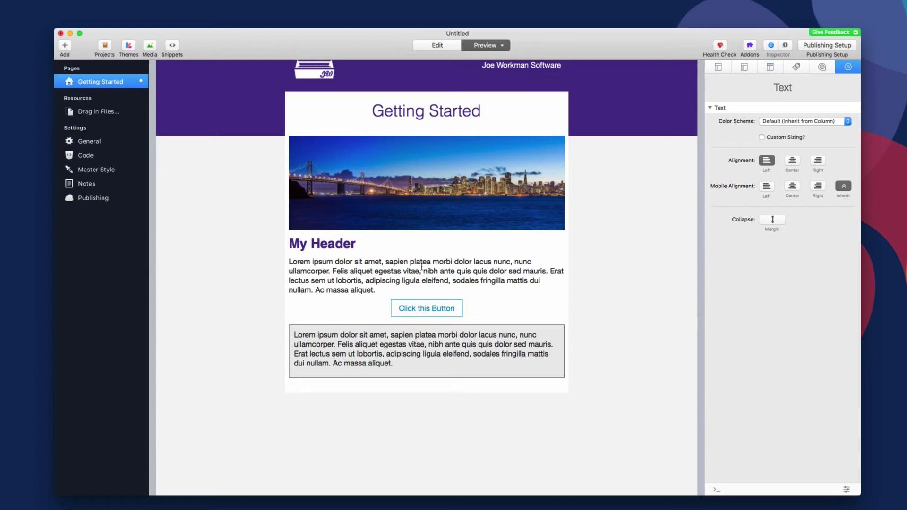
pyautogui.press('super+e')
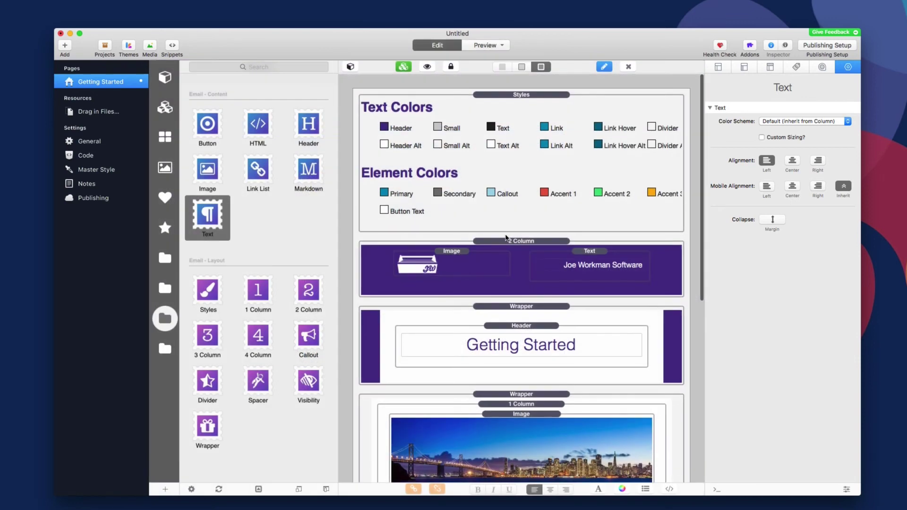
# Turn on Custom Spacing for the 2 Column logo row, padding it 16 px top and bottom.
pyautogui.click(537, 241)
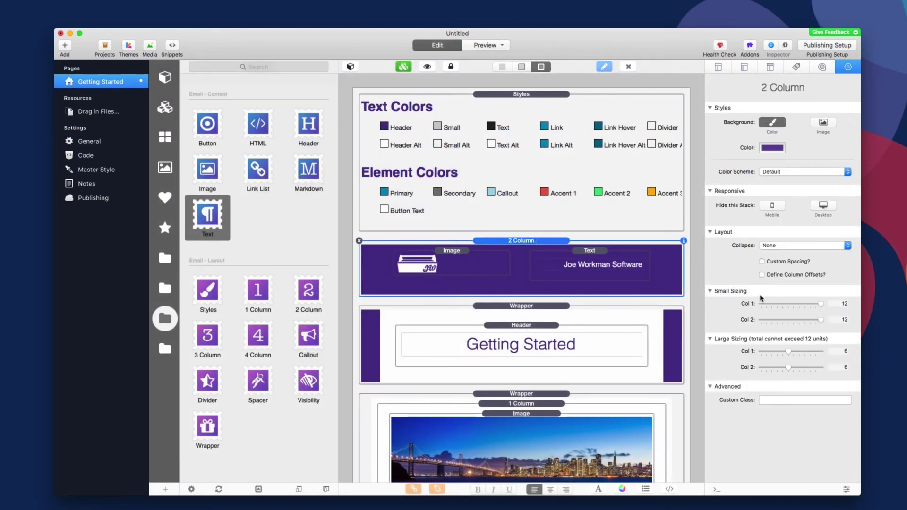
pyautogui.click(761, 262)
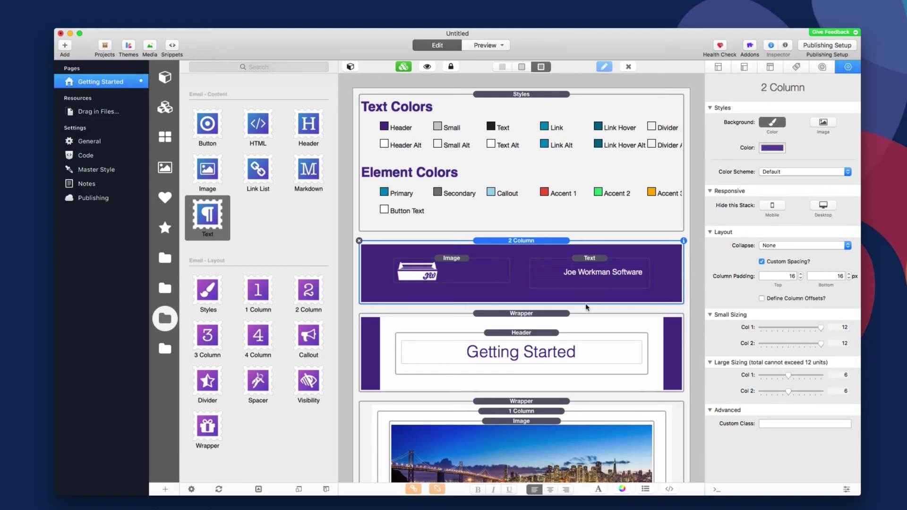
pyautogui.scroll(-8, 586, 307)
pyautogui.scroll(-5, 566, 284)
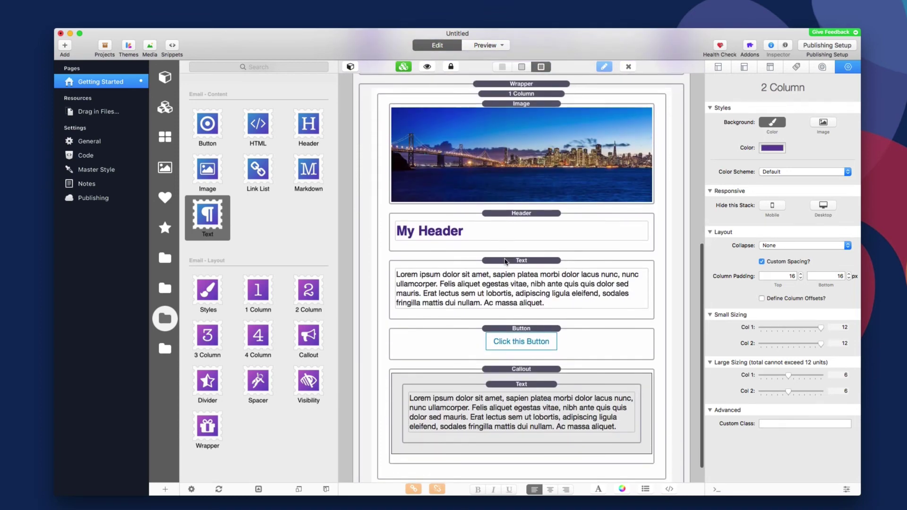
# Insert 25 px Spacer stacks after the skyline image, the body text and the button.
pyautogui.click(503, 261)
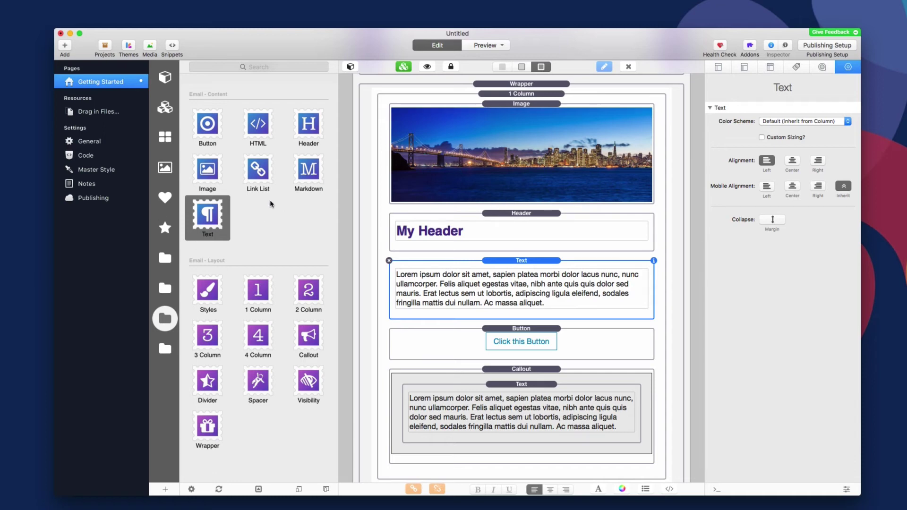
pyautogui.click(259, 388)
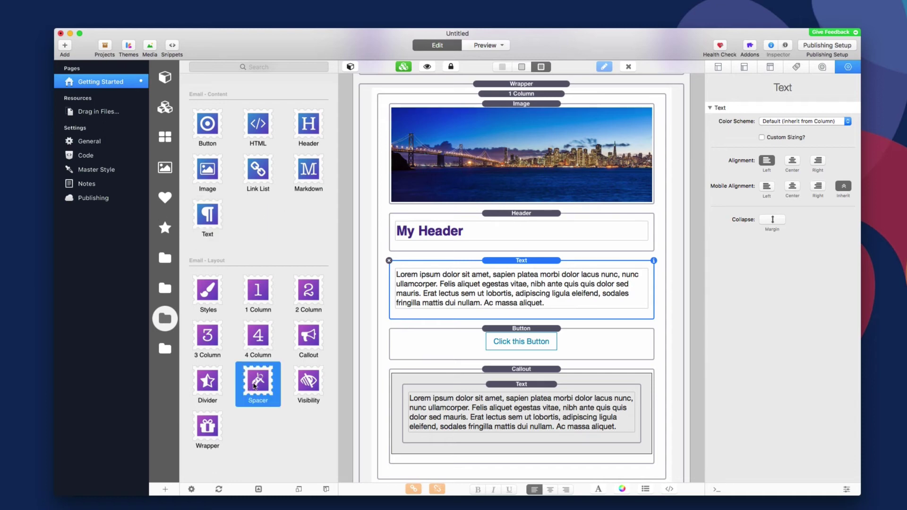
pyautogui.moveTo(253, 385); pyautogui.dragTo(496, 220)
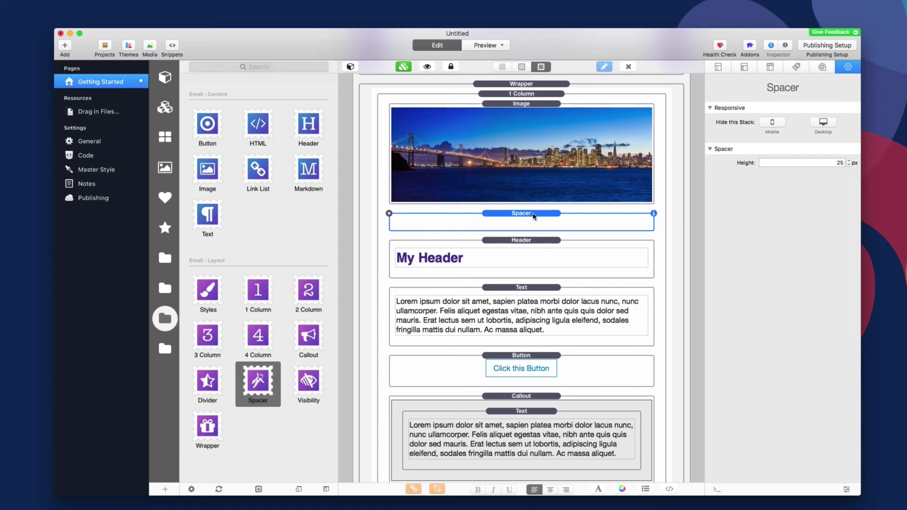
pyautogui.moveTo(533, 216); pyautogui.dragTo(539, 358)
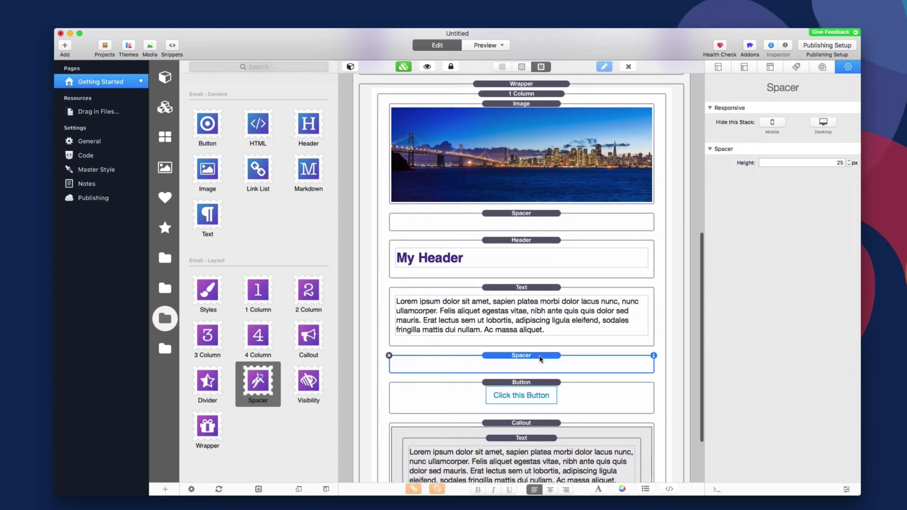
pyautogui.scroll(-3, 540, 358)
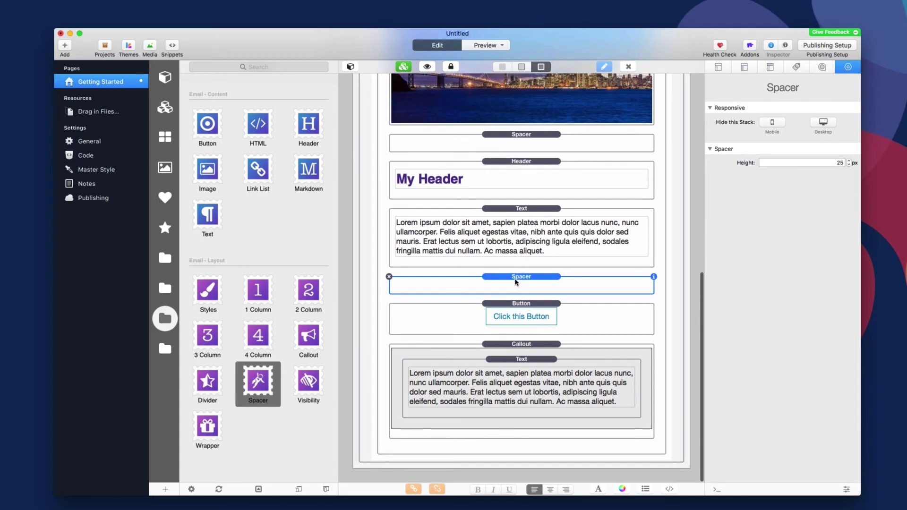
pyautogui.moveTo(513, 279); pyautogui.dragTo(527, 341)
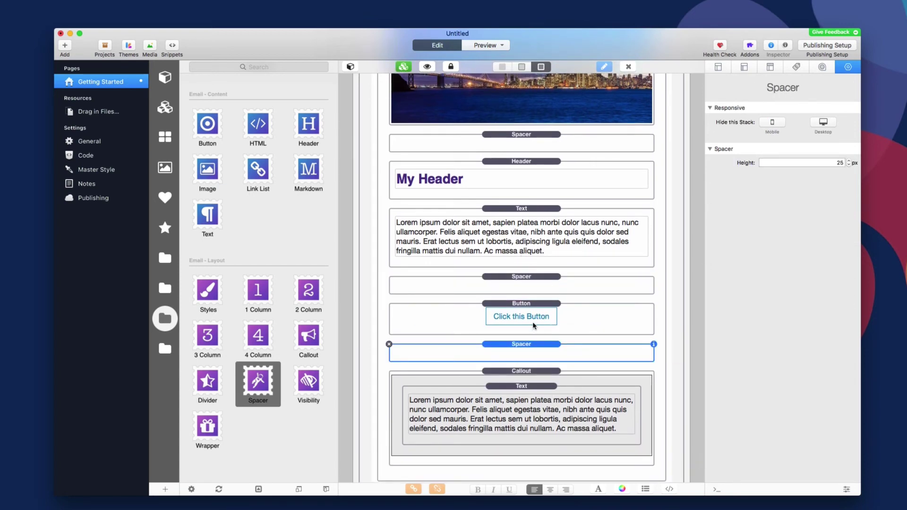
# Switch to Preview to check the email's new spacing around image, text, button and callout.
pyautogui.press('super+r')
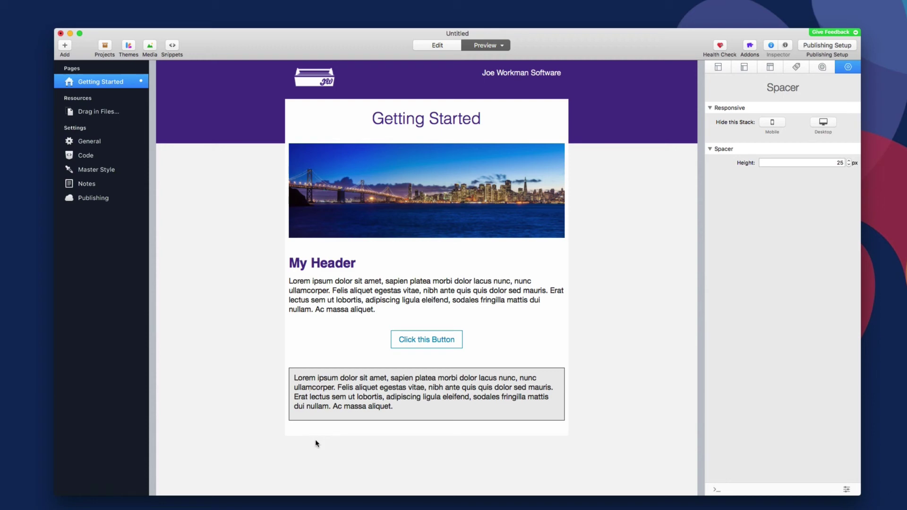
# Back in Edit mode, add a 1 Column section below the email holding a Link List.
pyautogui.press('super+r')
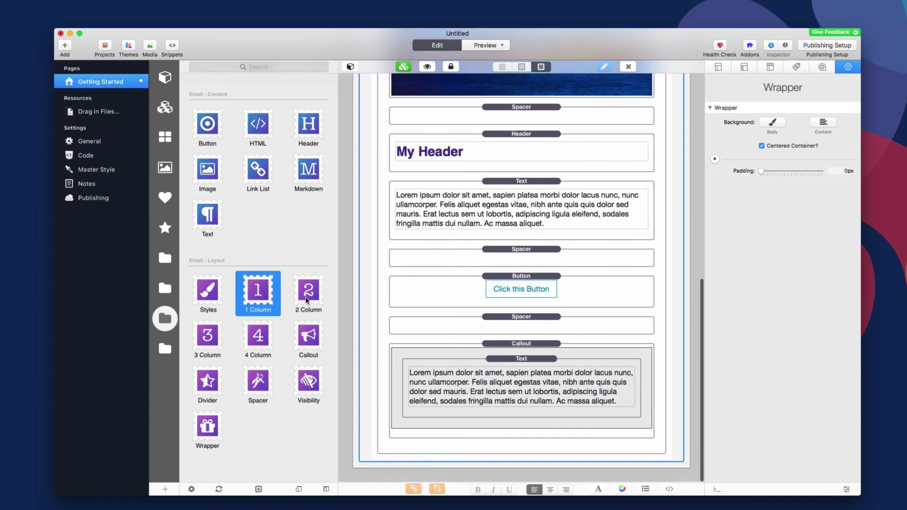
pyautogui.moveTo(258, 290); pyautogui.dragTo(414, 471)
pyautogui.scroll(-3, 415, 472)
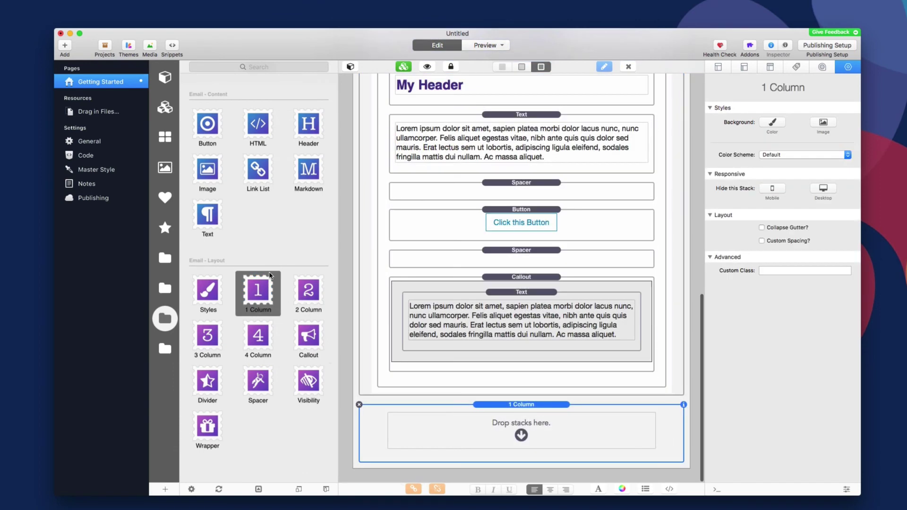
pyautogui.moveTo(263, 161); pyautogui.dragTo(496, 433)
pyautogui.scroll(-2, 497, 434)
# Set the Link Items to Warehouse icons for Twitter, Facebook, YouTube and RSS.
pyautogui.click(537, 386)
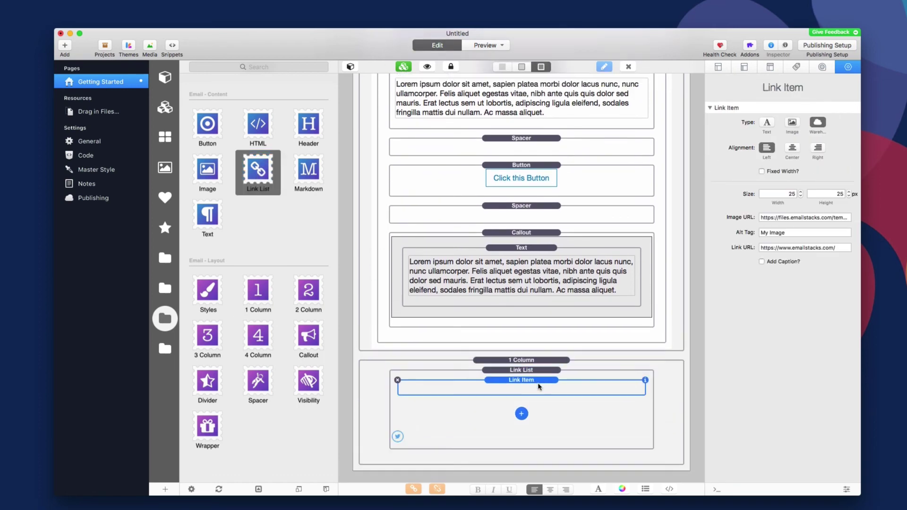
pyautogui.click(819, 125)
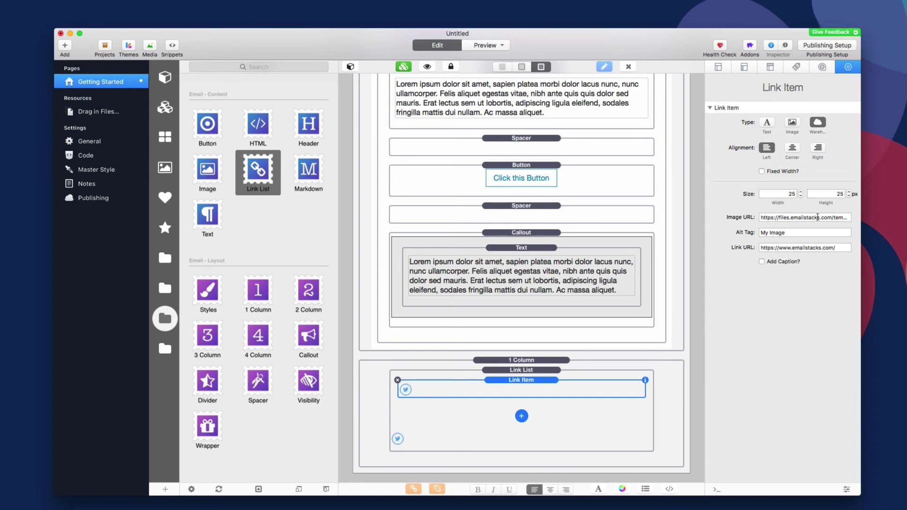
pyautogui.click(841, 247)
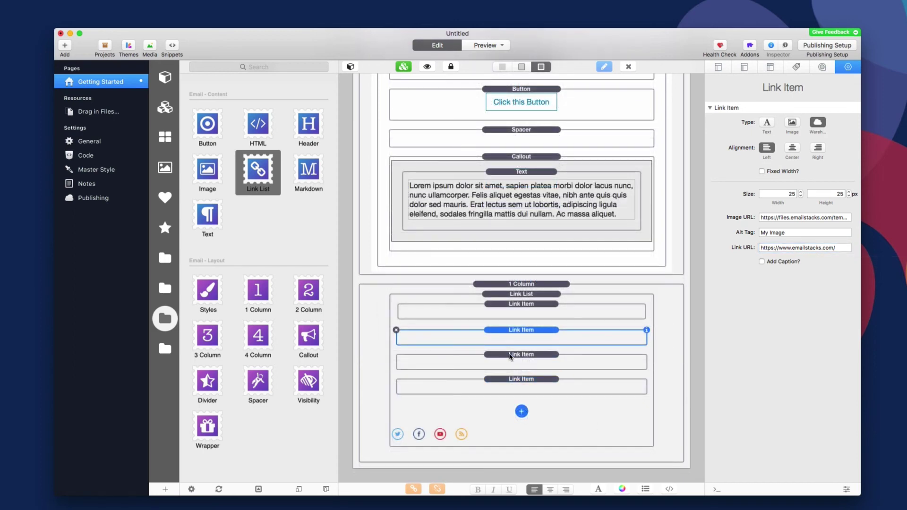
pyautogui.click(509, 361)
pyautogui.click(505, 388)
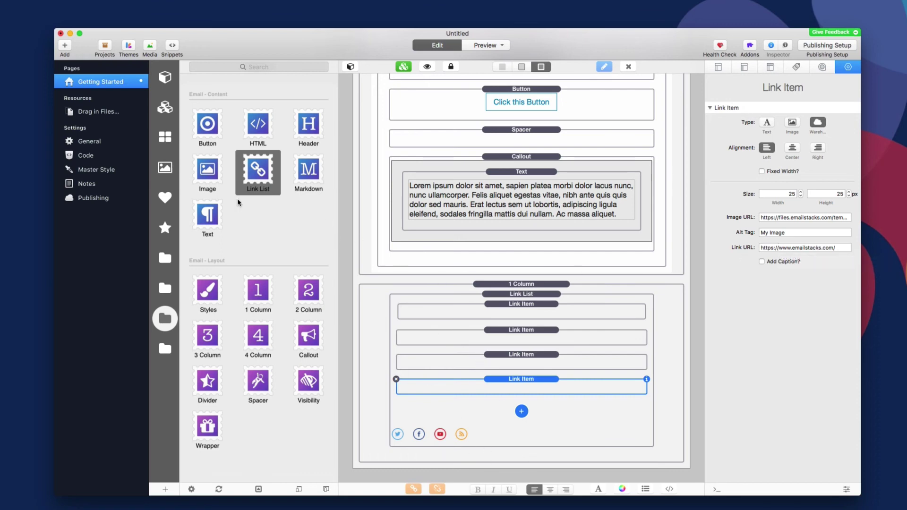
# Add a Spacer and a Text stack below the social Link List.
pyautogui.moveTo(260, 385); pyautogui.dragTo(519, 450)
pyautogui.scroll(-2, 519, 449)
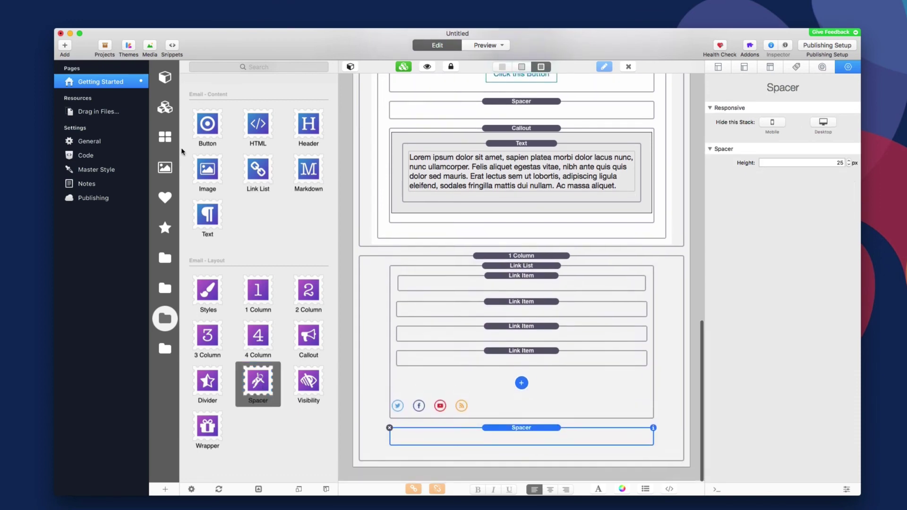
pyautogui.click(204, 182)
pyautogui.moveTo(206, 211); pyautogui.dragTo(464, 452)
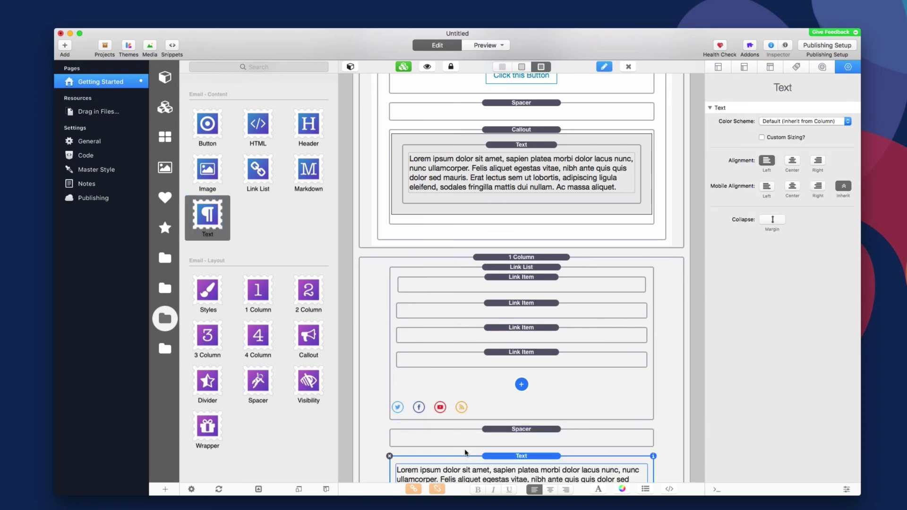
pyautogui.scroll(-3, 538, 439)
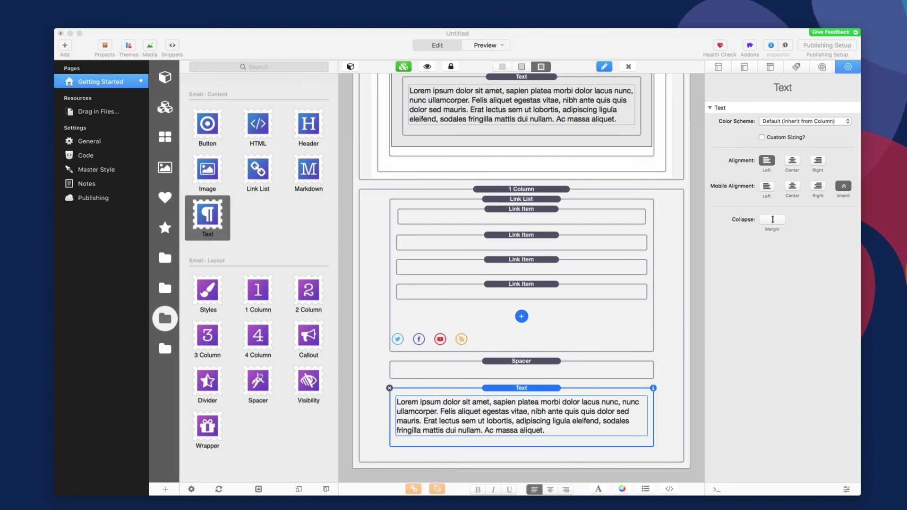
# Centre the ©2016 Aspect Services, LLC footer text and give it a custom 12 px size.
pyautogui.click(793, 161)
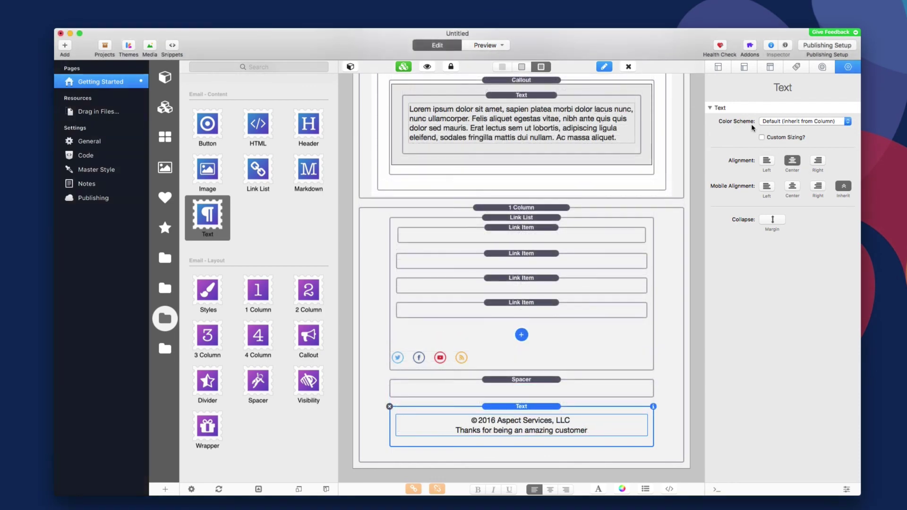
pyautogui.click(761, 137)
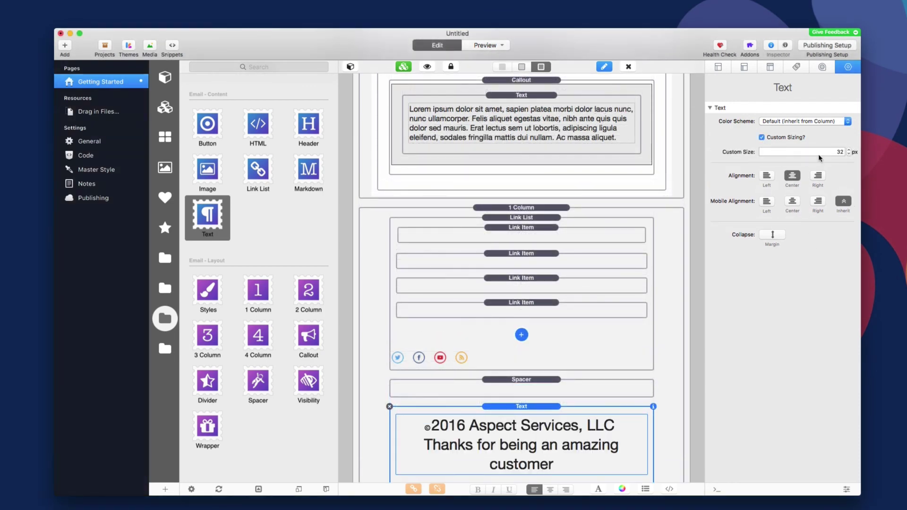
pyautogui.click(831, 152)
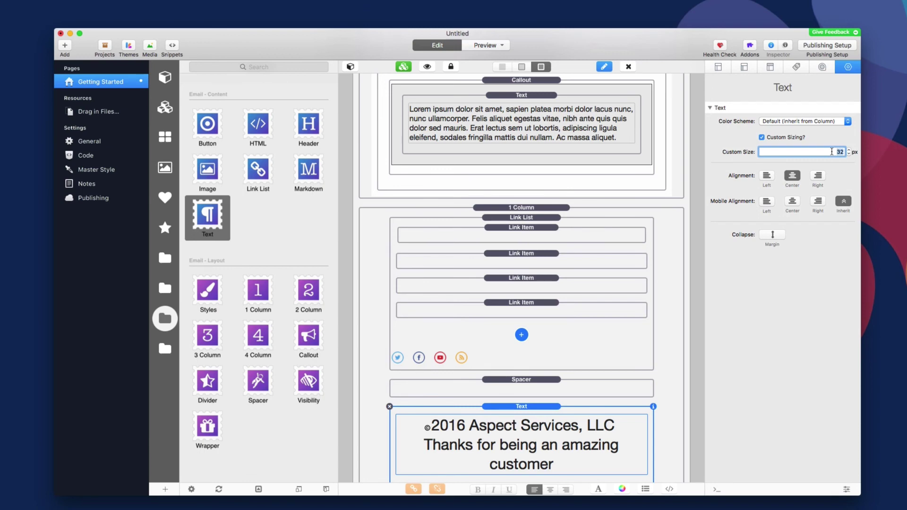
pyautogui.write('12')
pyautogui.press('Return')
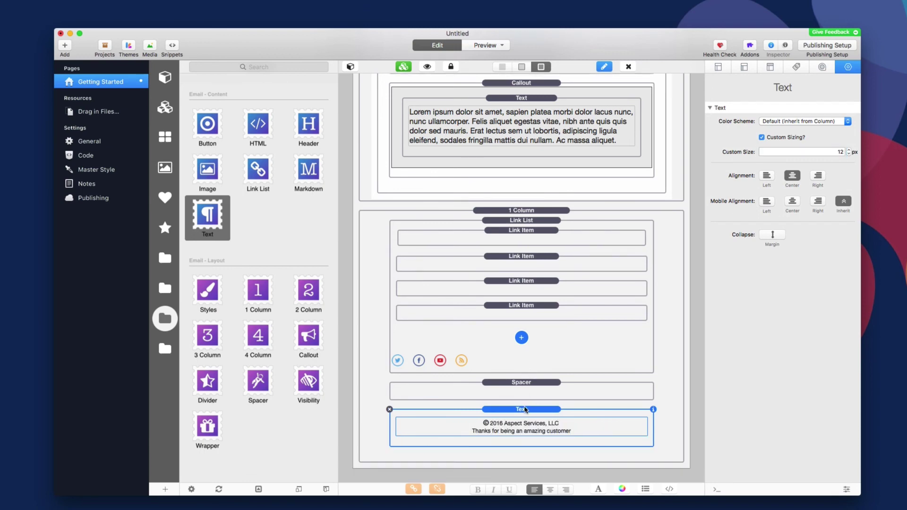
pyautogui.click(527, 387)
pyautogui.click(529, 421)
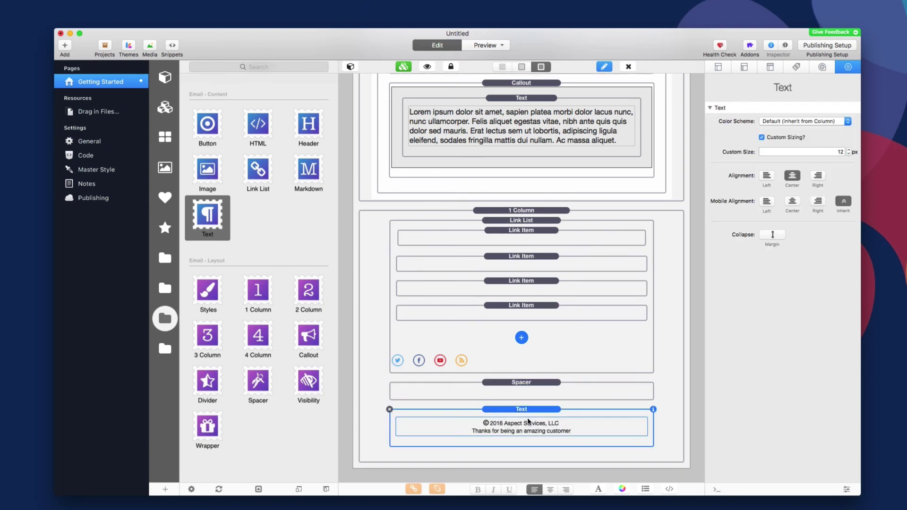